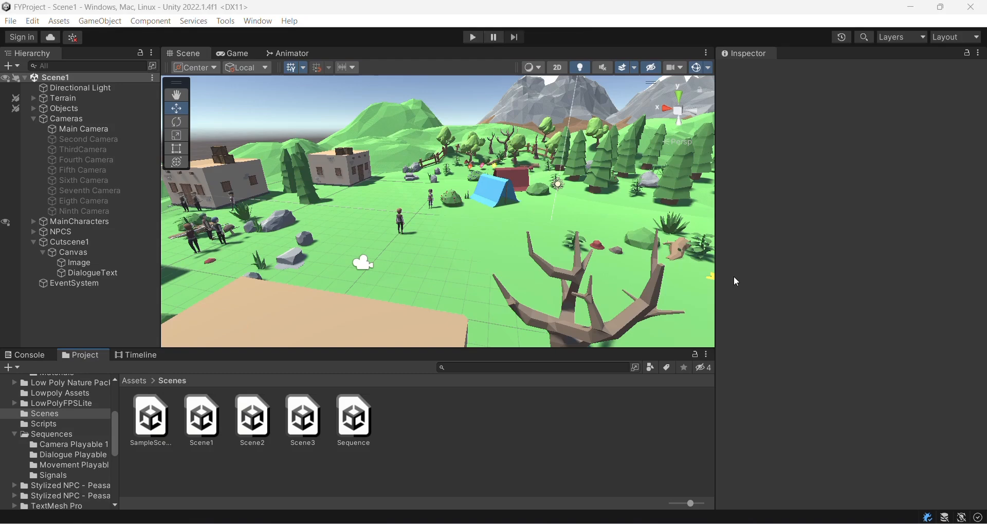
Step: Try out the Timeline Maker tool by adding a section with two tracks, then close its window
left_click(226, 21)
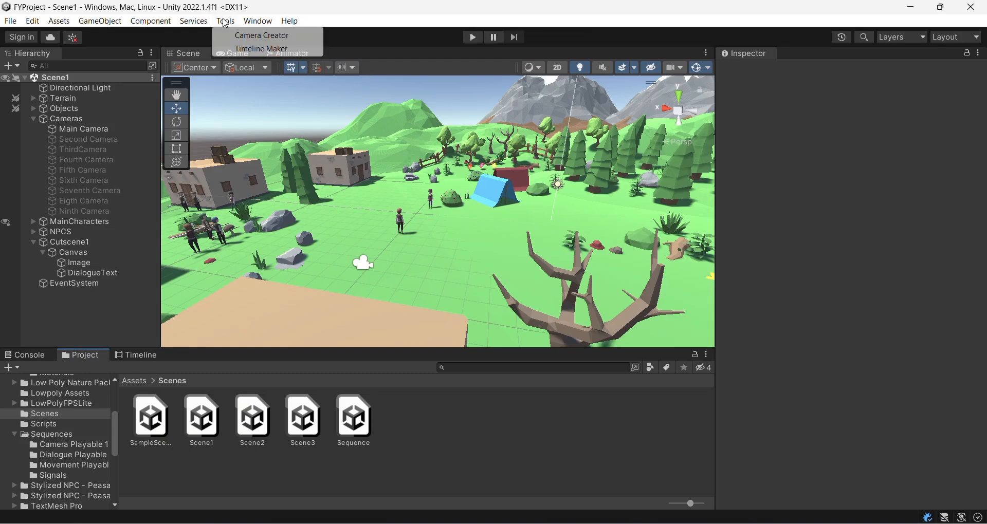
left_click(250, 49)
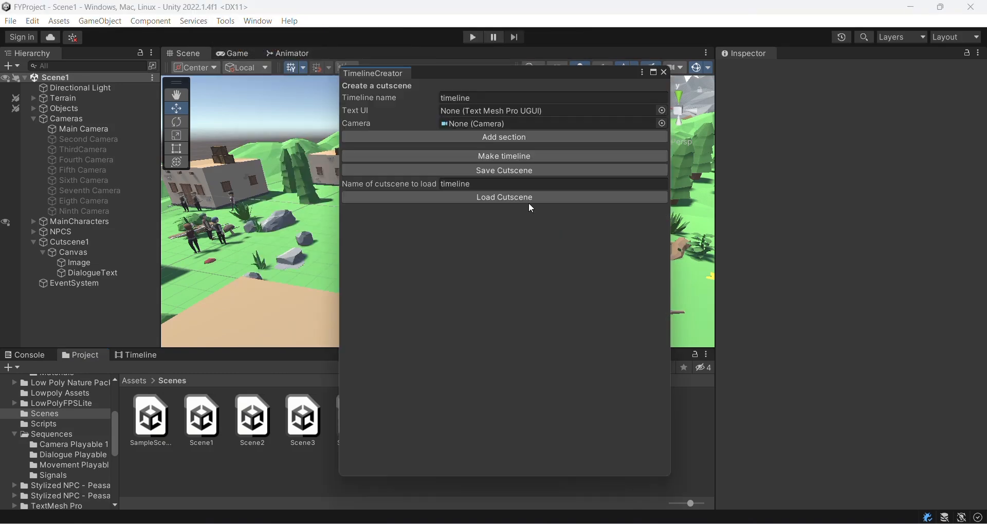
left_click(508, 135)
left_click(512, 167)
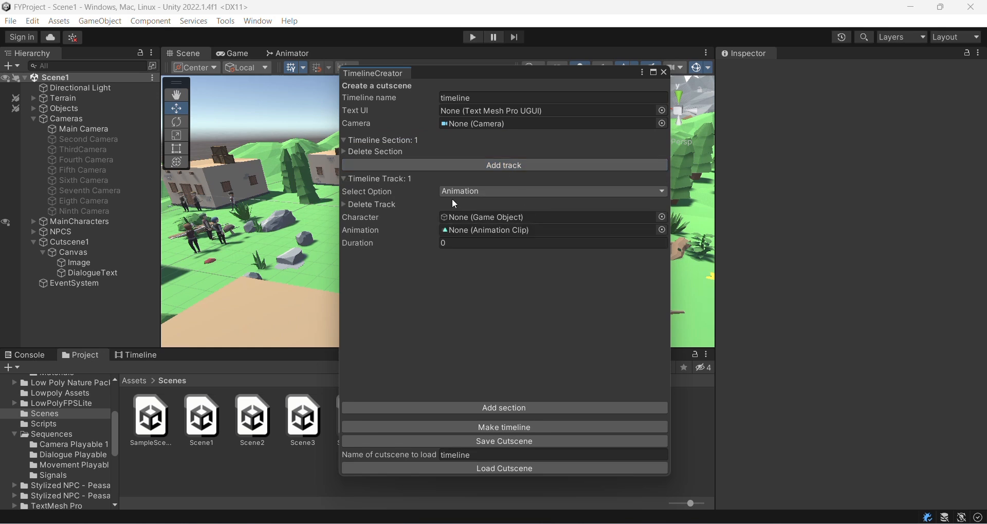
left_click(531, 164)
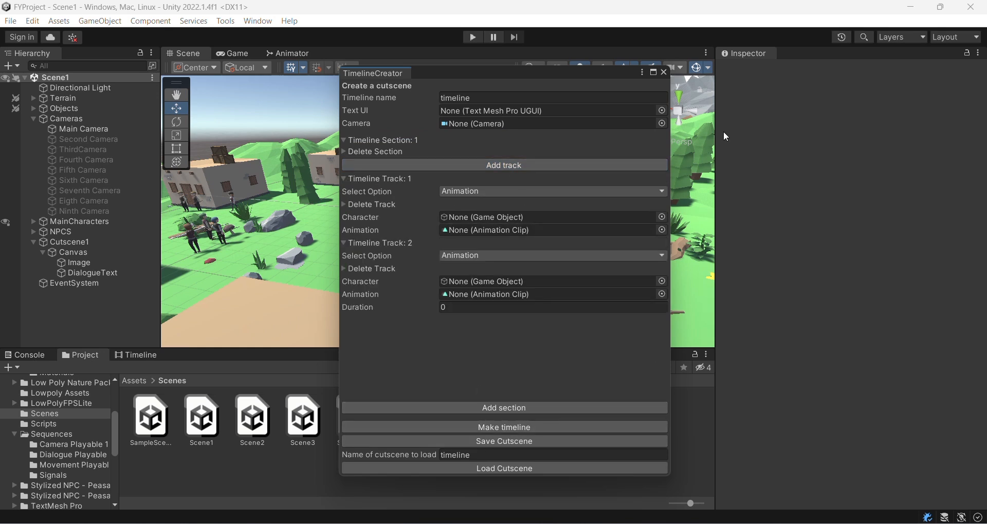
left_click(664, 73)
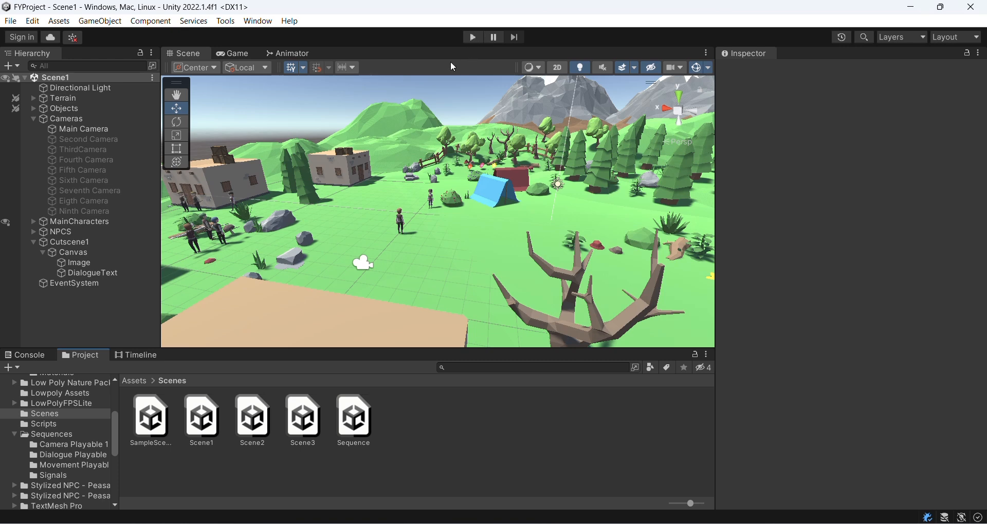
Step: Inspect the existing Cutscene1 timeline and scroll through its camera, signal and animation tracks
left_click(95, 243)
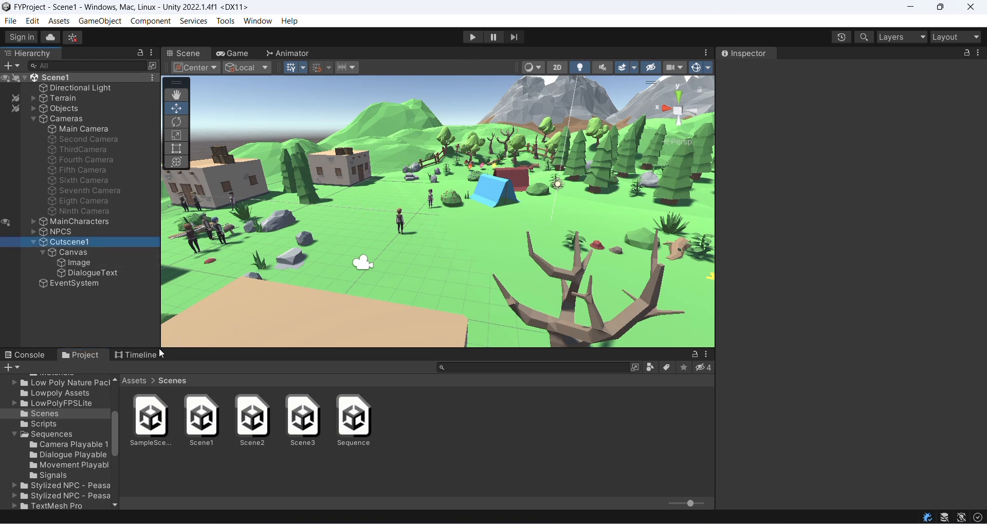
left_click(131, 355)
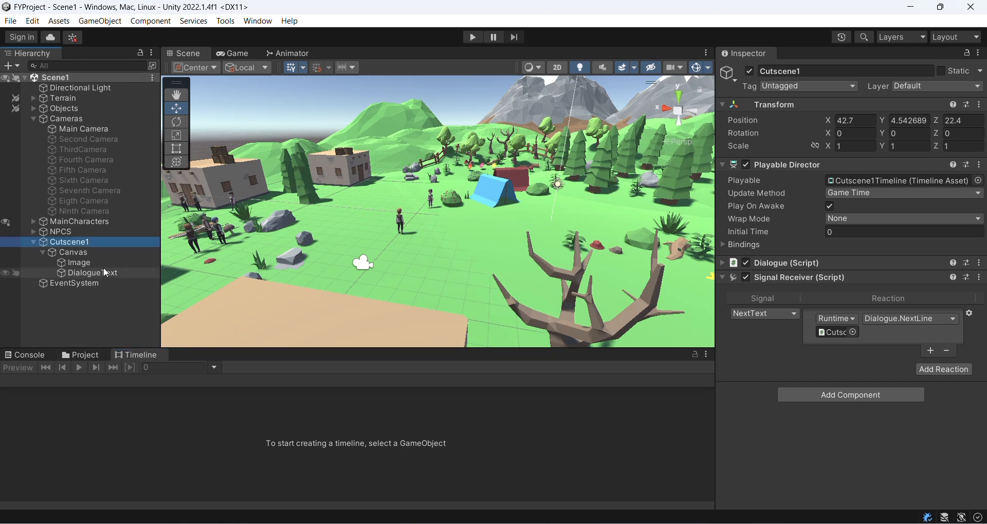
left_click(77, 253)
left_click(66, 240)
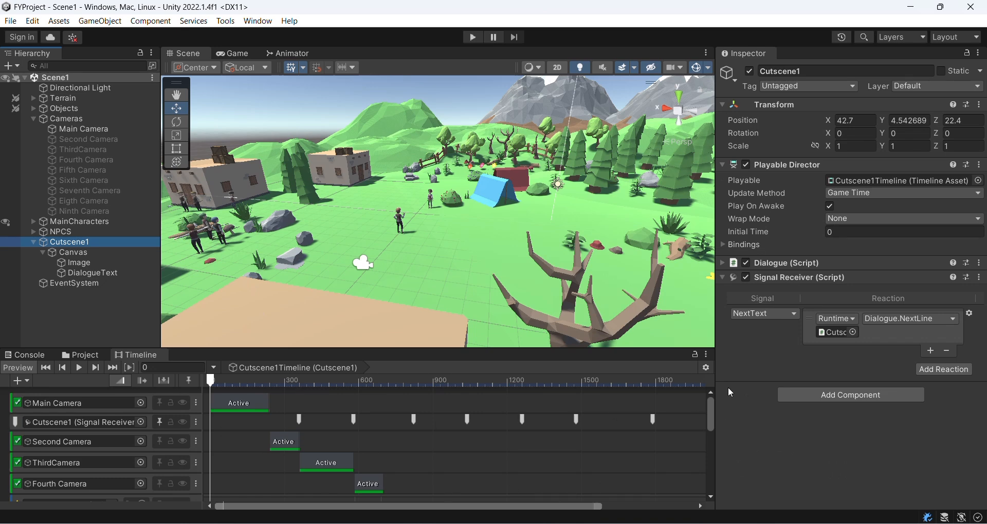
left_click_drag(710, 405, 714, 375)
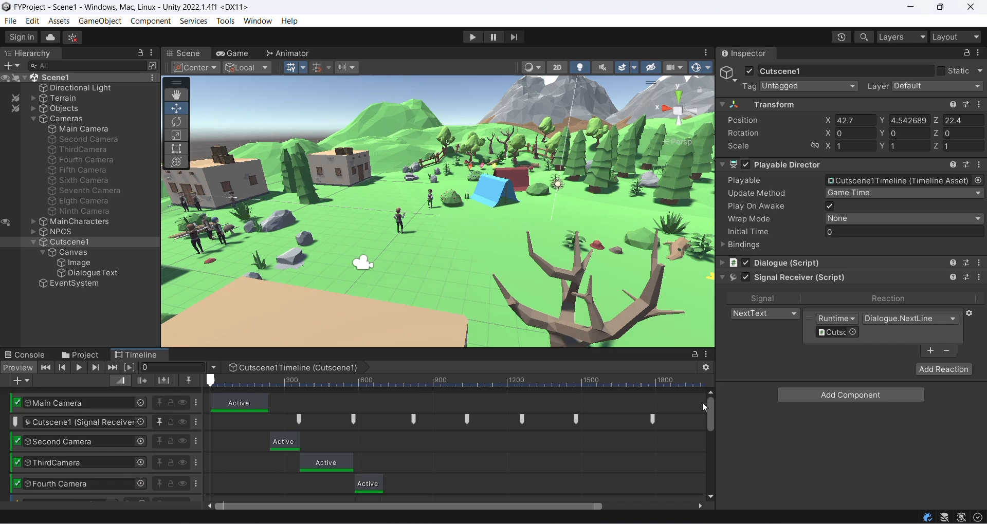
mouse_move(703, 403)
left_mouse_down()
mouse_move(690, 473)
mouse_move(698, 404)
left_mouse_up()
left_click_drag(709, 408, 711, 427)
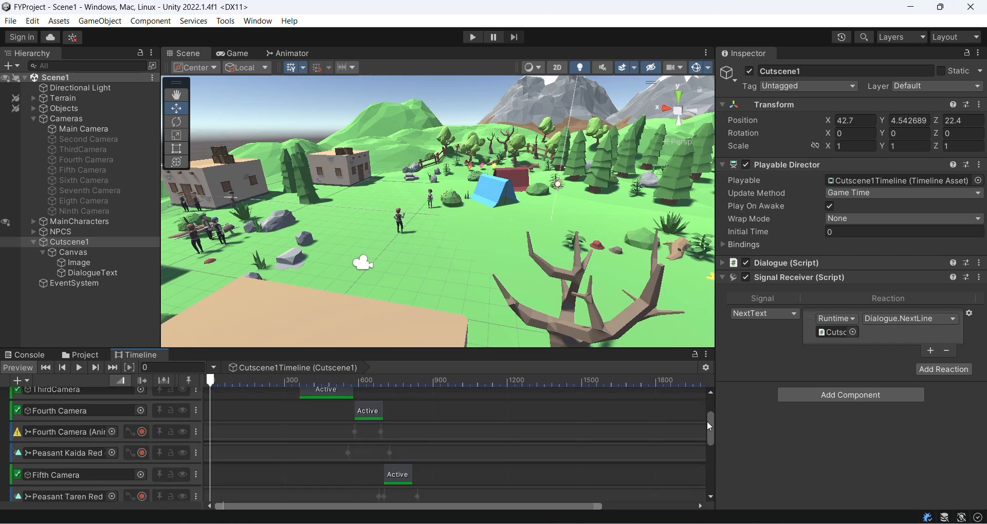
mouse_move(707, 421)
left_mouse_down()
mouse_move(699, 468)
mouse_move(706, 404)
left_mouse_up()
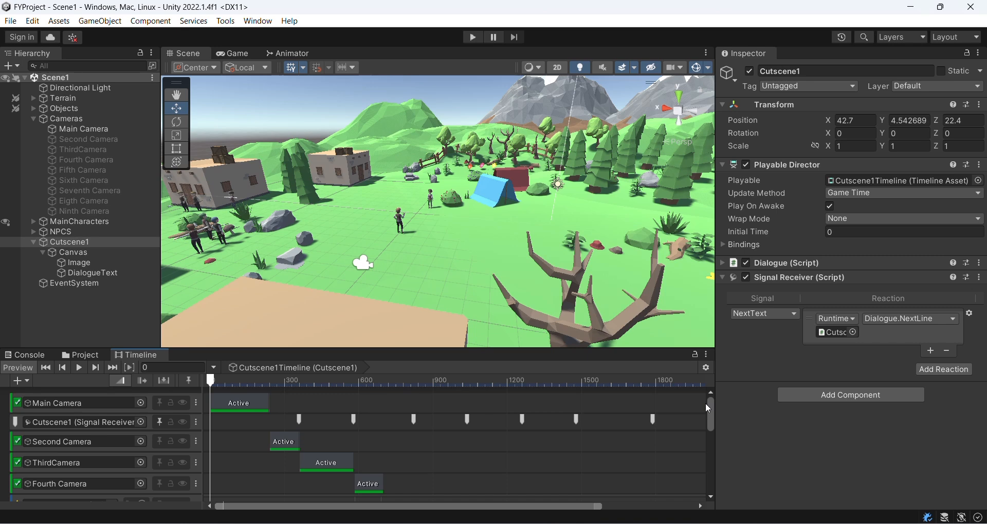
Step: Locate the MC and Rival characters in the scene view
left_click(32, 225)
double_click(65, 232)
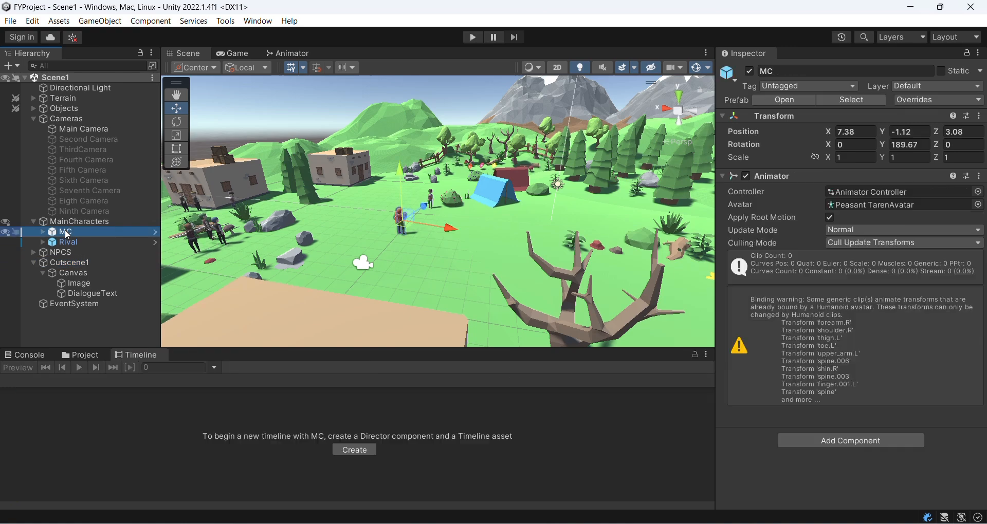
double_click(72, 242)
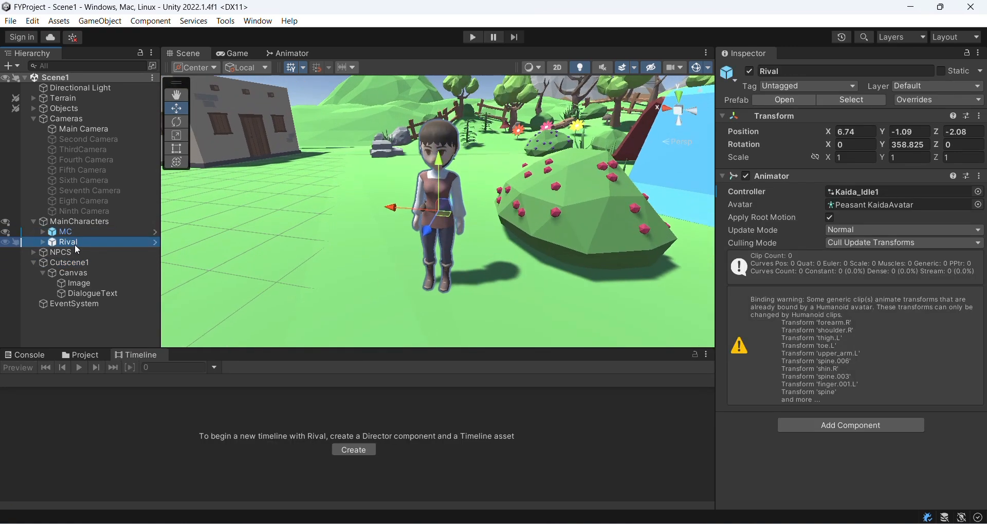
left_click(80, 230)
double_click(80, 229)
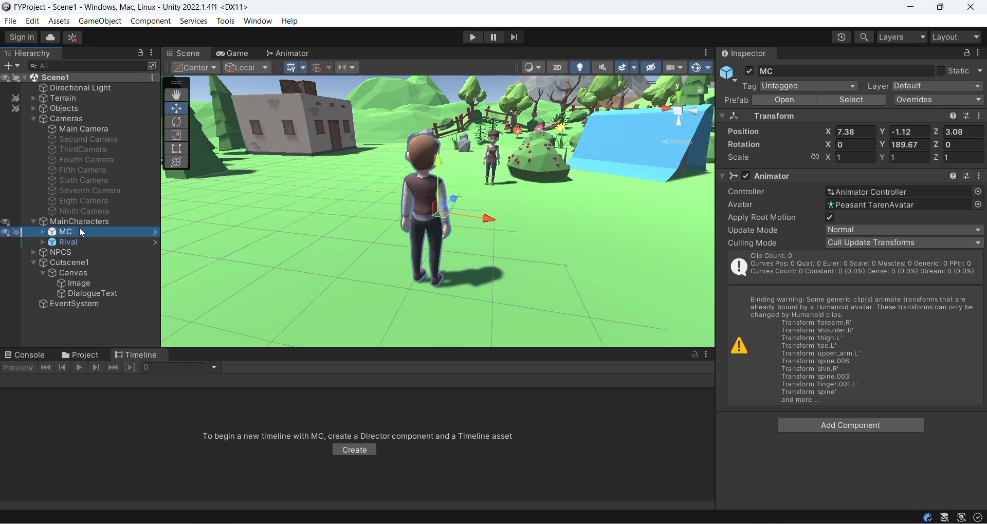
Step: Play the scene to preview the existing cutscene, then stop playback
left_click(473, 37)
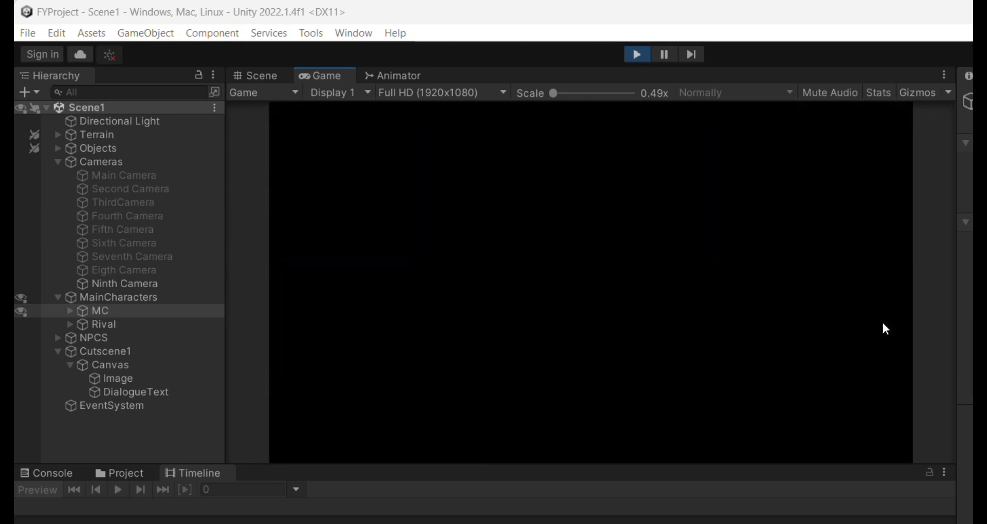
left_click(638, 55)
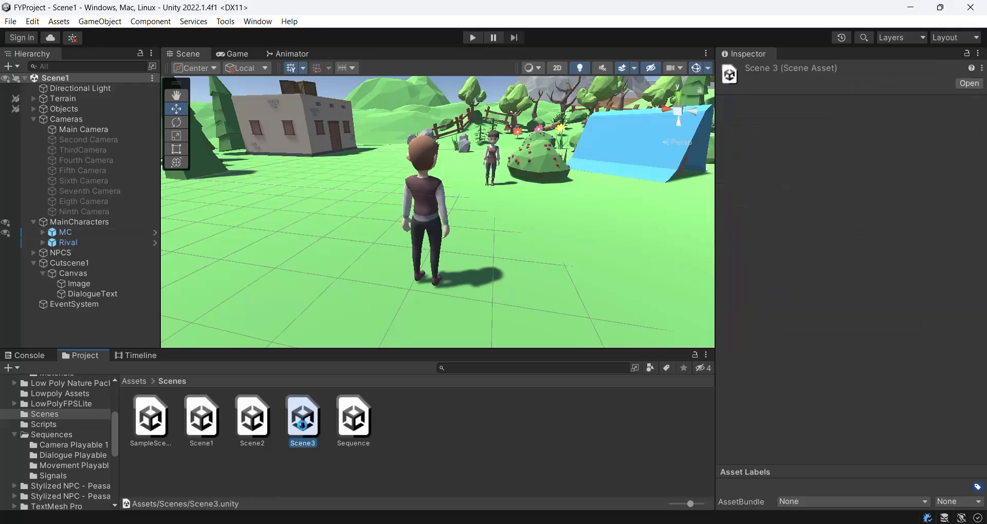
Step: Open Scene3 and launch the Timeline Maker tool
double_click(304, 422)
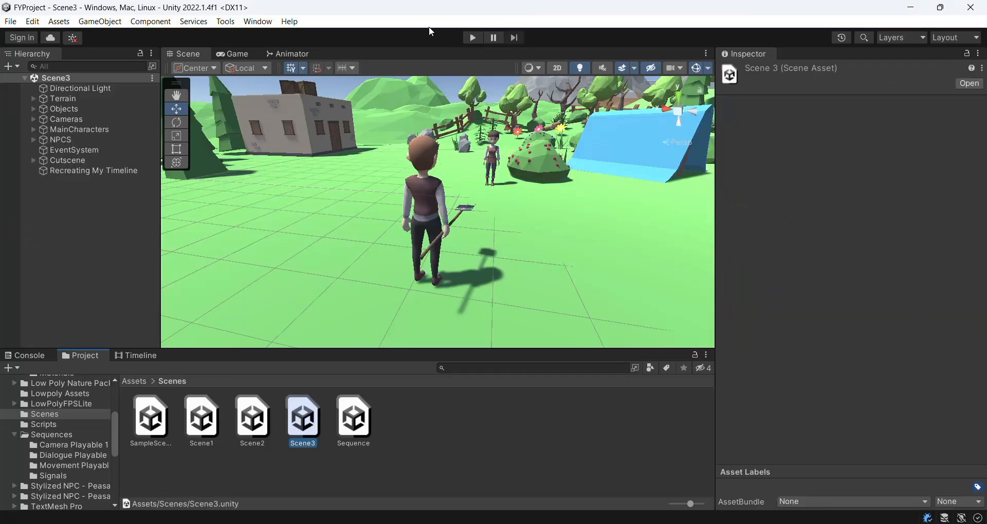
left_click(225, 21)
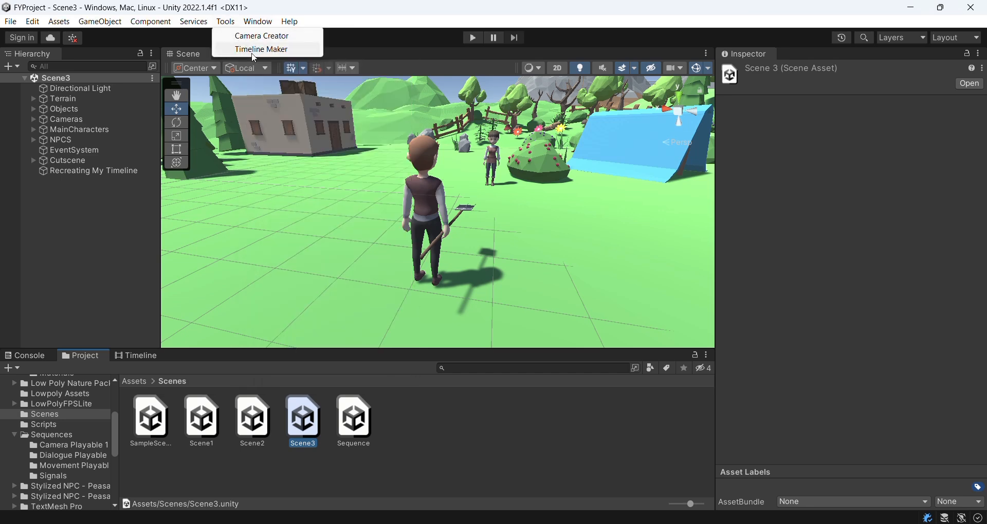
left_click(254, 50)
Step: Name the timeline PokemonScarlet
left_click(476, 97)
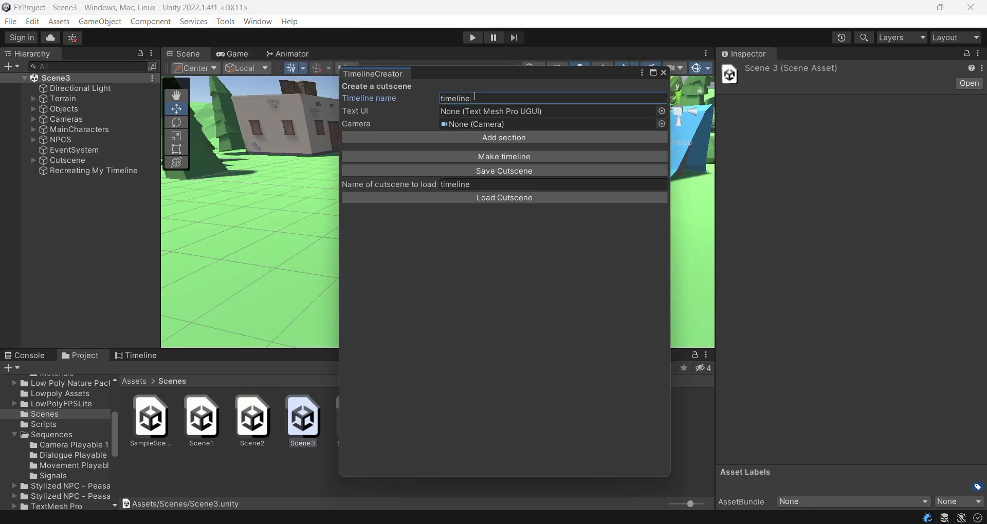
double_click(475, 97)
key("BackSpace")
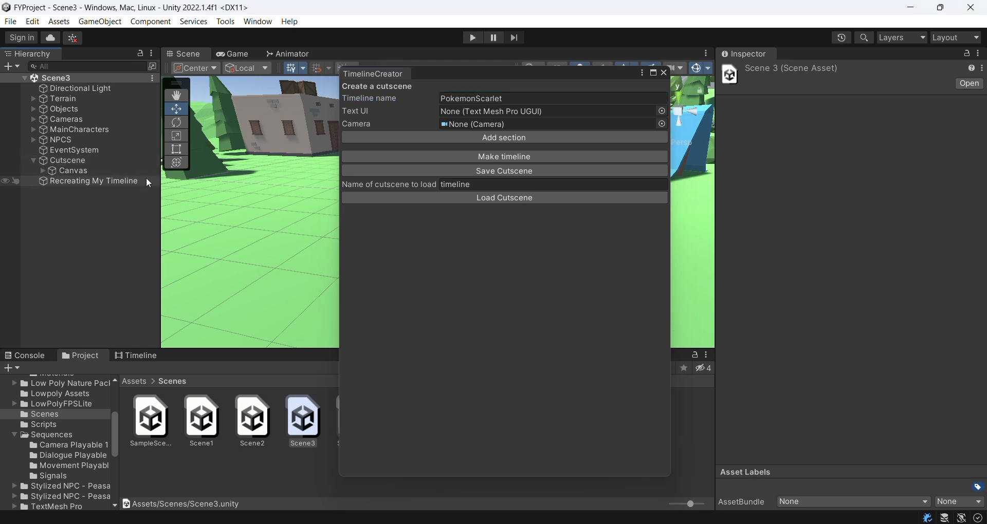
Step: Assign DialogueText as the Text UI and Main Camera as the camera
left_click(33, 161)
left_click(43, 171)
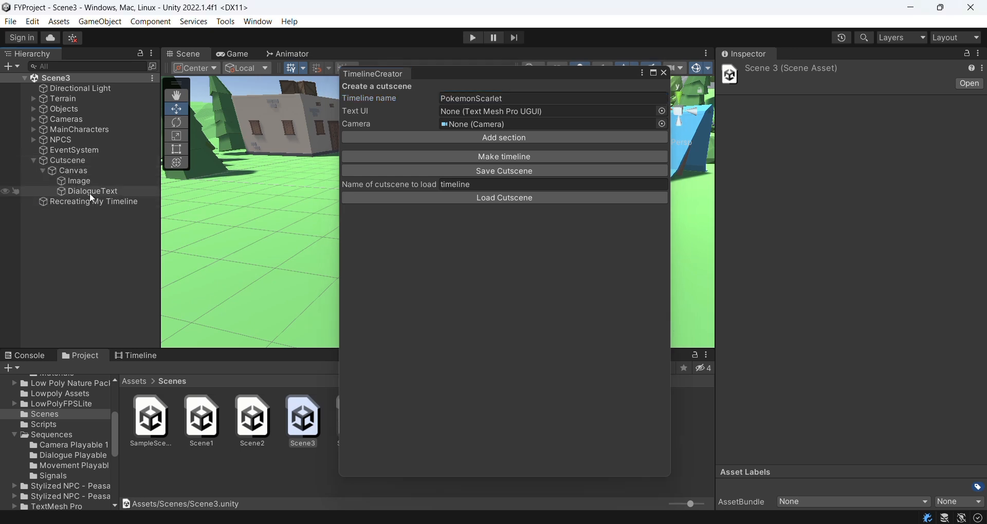
left_click_drag(80, 192, 513, 110)
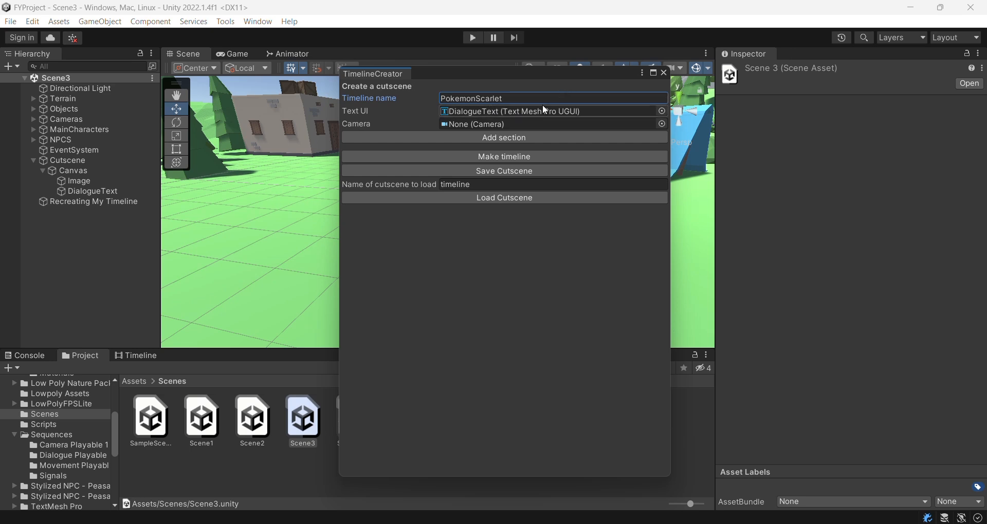
left_click(33, 119)
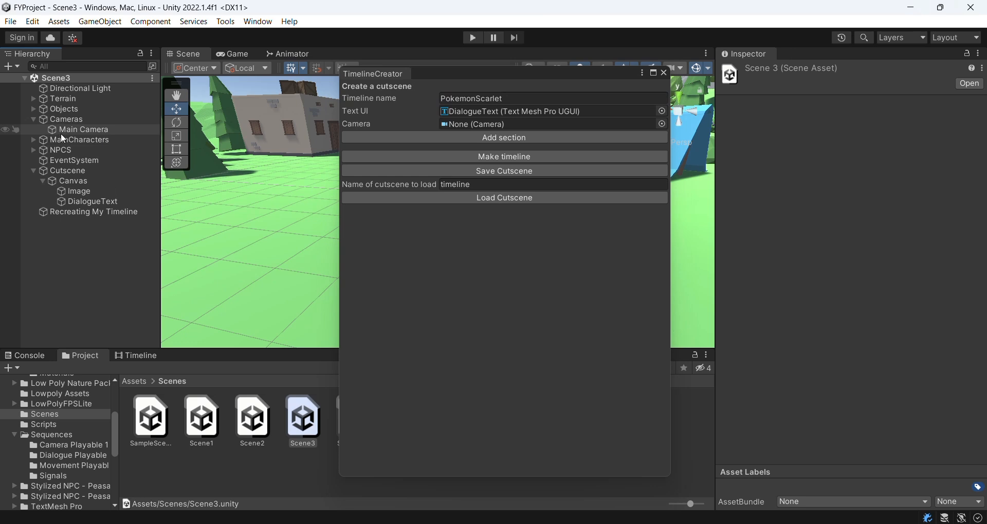
left_click_drag(79, 129, 509, 124)
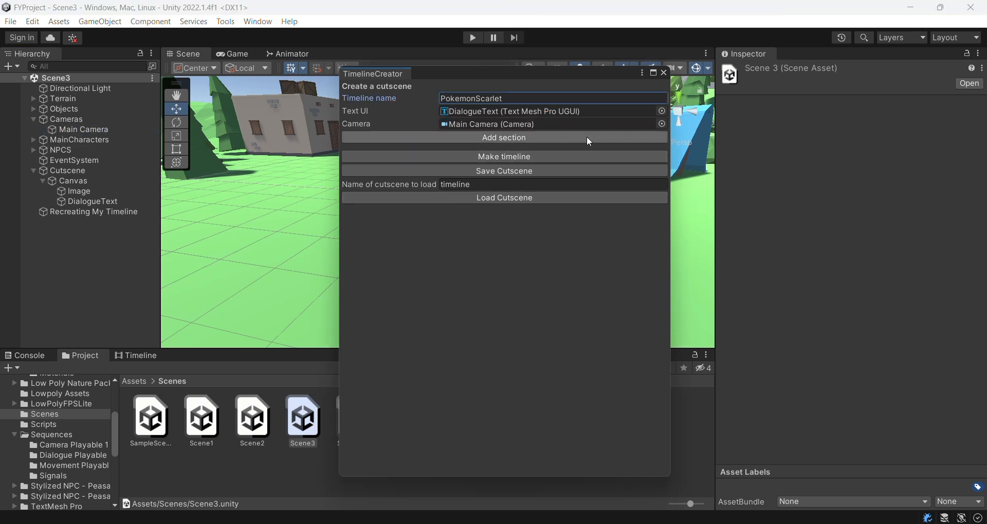
Step: Add a section with an animation track and set its character to Rival
left_click(505, 139)
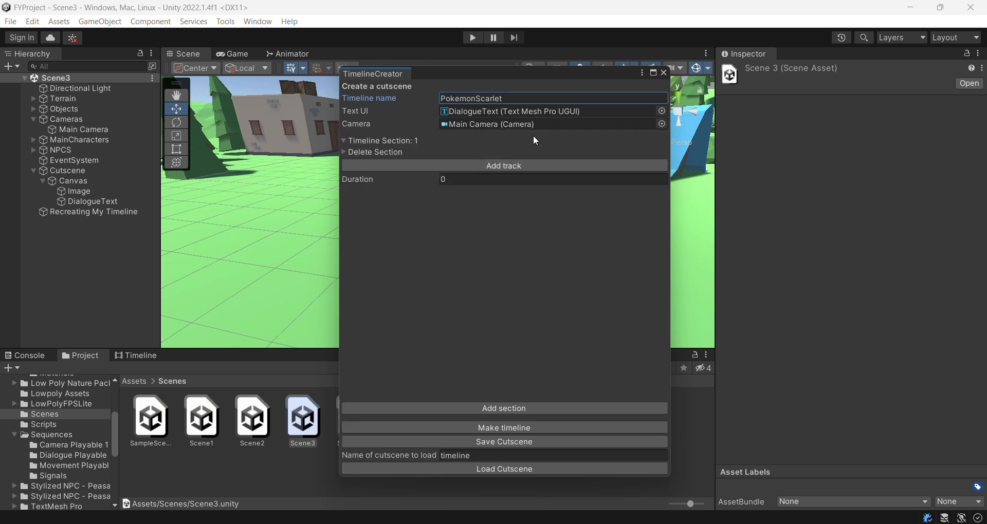
left_click(505, 167)
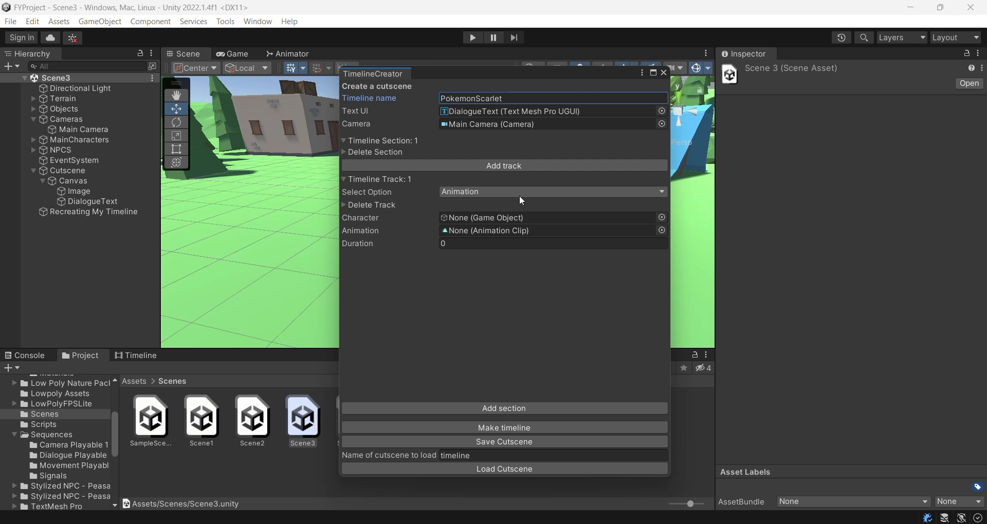
left_click(33, 139)
left_click_drag(71, 160, 500, 217)
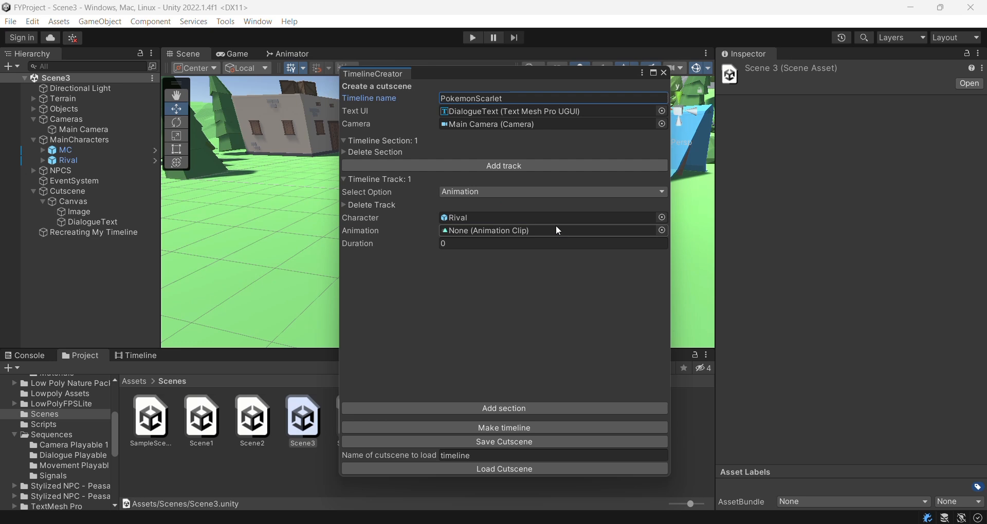
Step: Set the first track's animation clip to metarig|Talk
left_click(661, 230)
type("k")
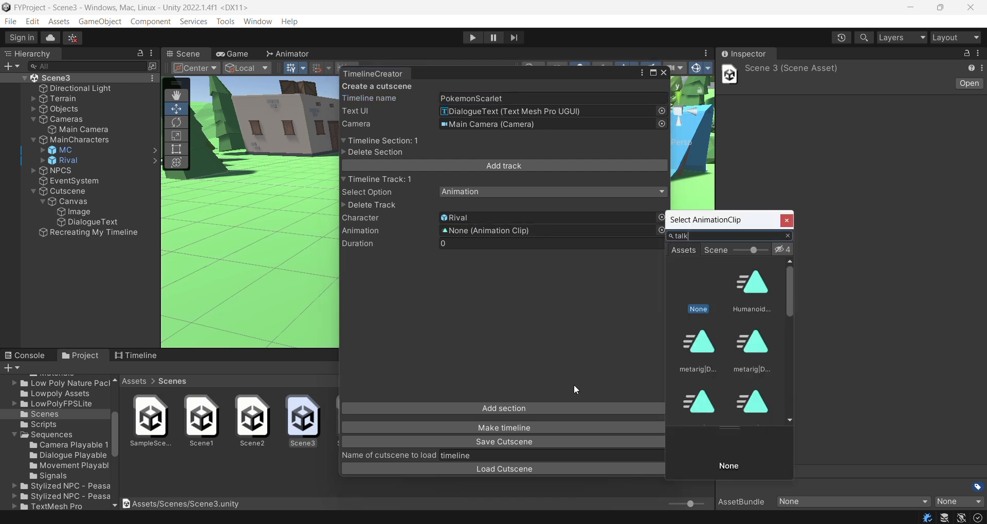
left_click(761, 291)
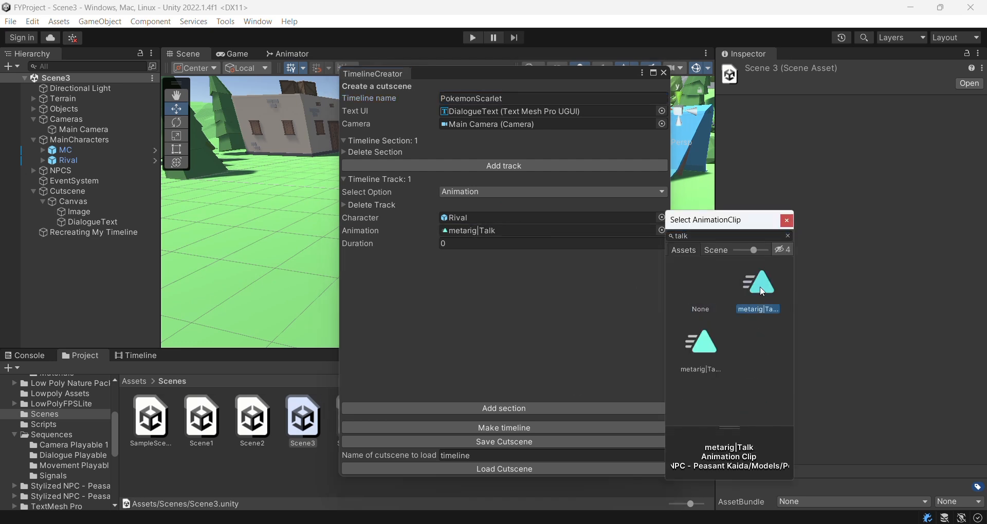
double_click(760, 291)
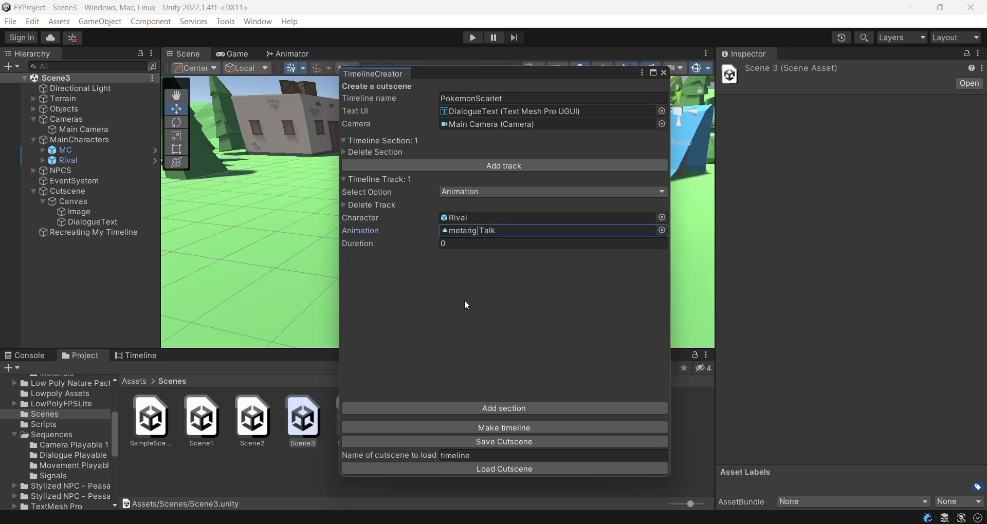
Step: Add a second animation track with MC as its character
left_click(476, 166)
left_click(458, 256)
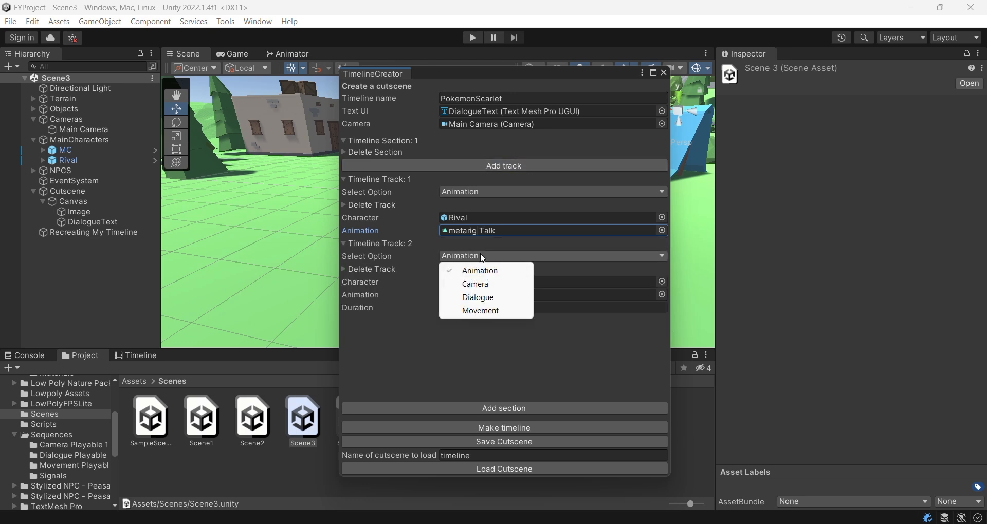
left_click(229, 184)
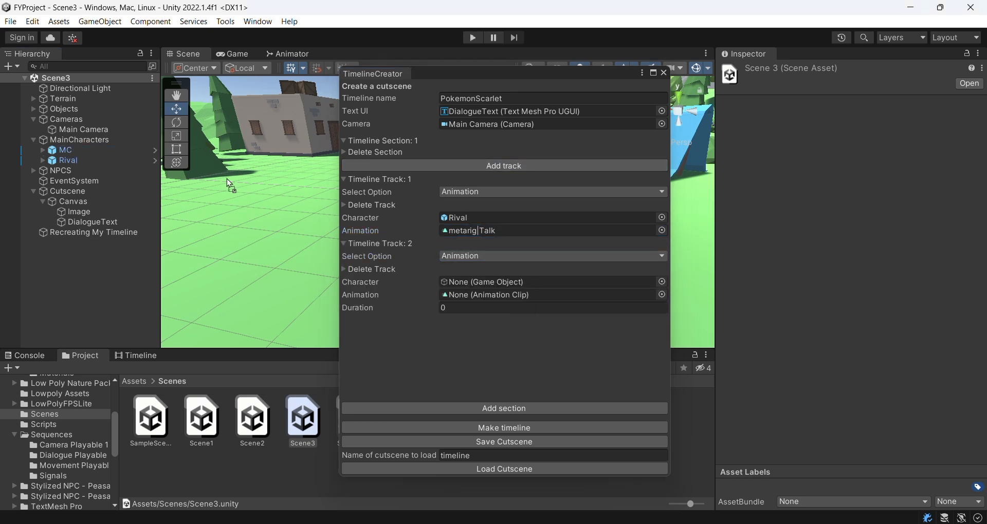
left_click_drag(229, 184, 517, 285)
Step: Set the second track's animation clip to metarig|Idle
left_click(661, 295)
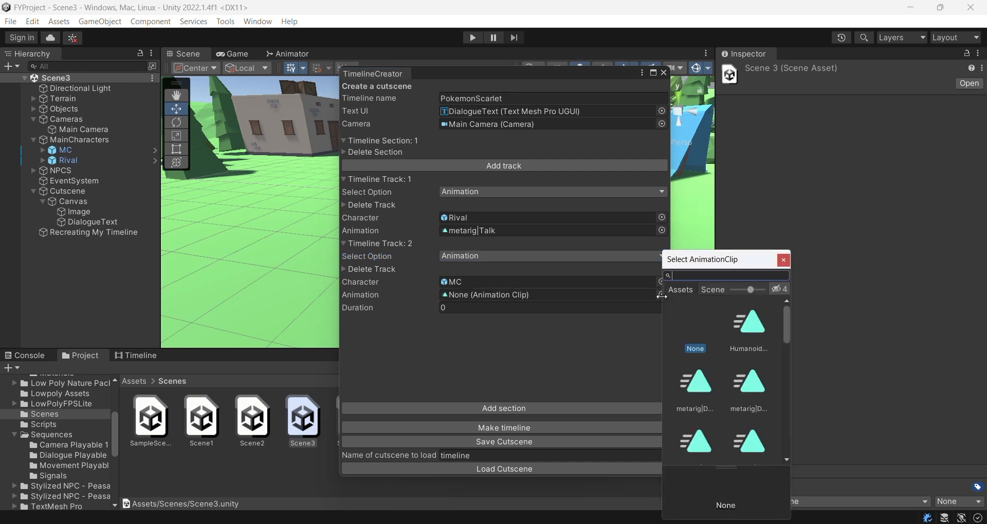
type("idle")
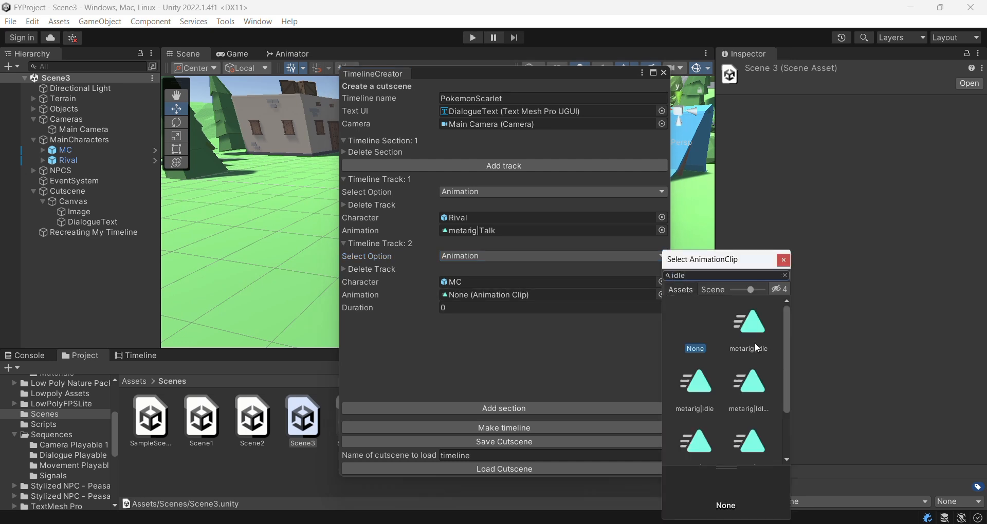
left_click(756, 333)
left_click(692, 394)
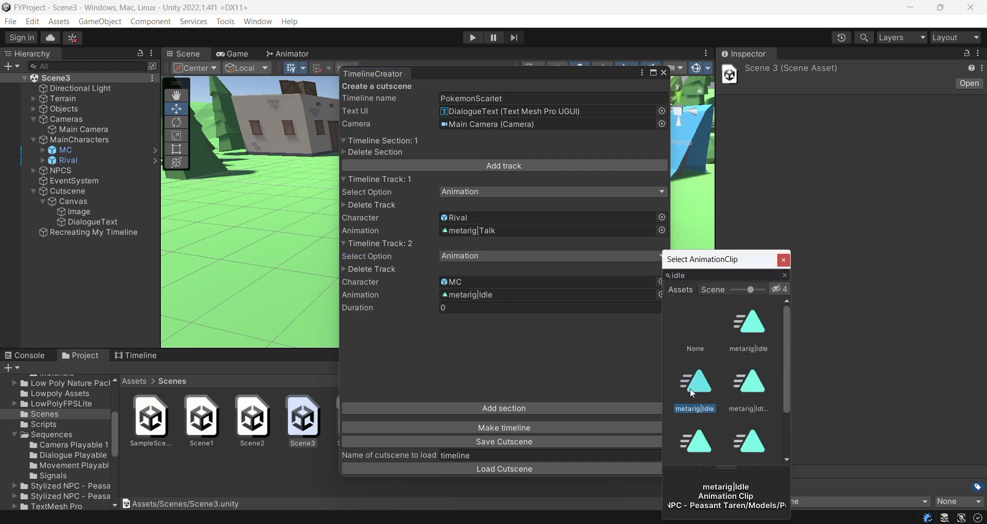
Step: Confirm the metarig|Idle clip and set the second track's duration to 3
double_click(692, 394)
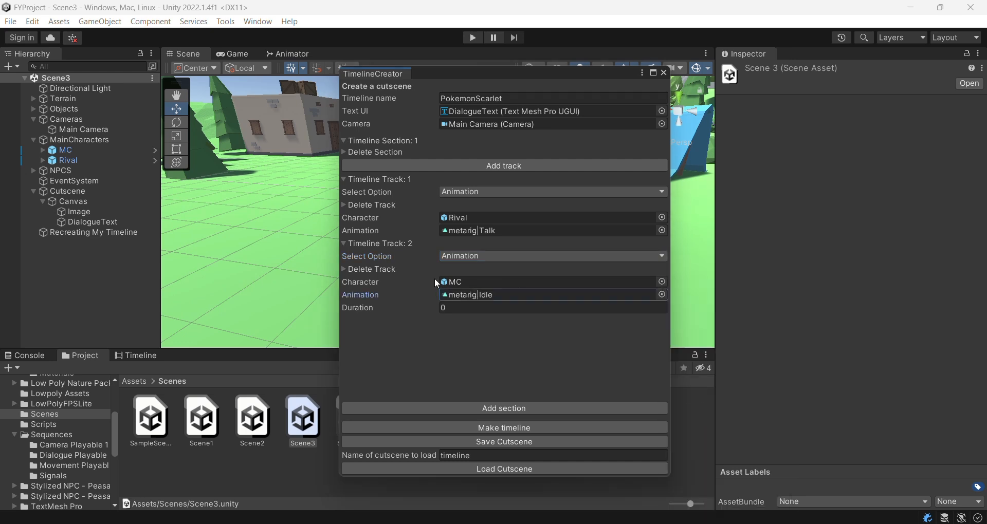
left_click(460, 311)
type("3")
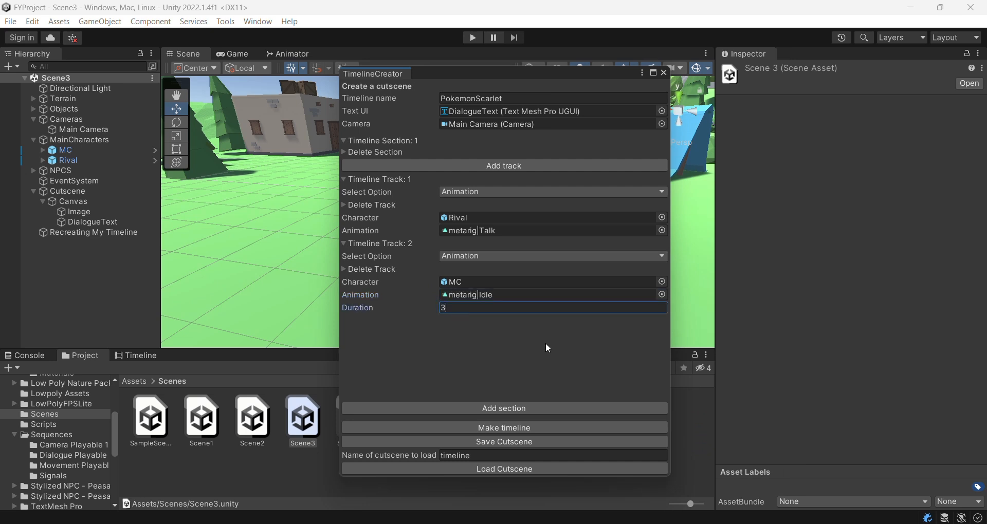
Step: Add a third track as a Camera track with Rival as the focus point and a Medium_Shot shot
left_click(487, 166)
left_click(514, 321)
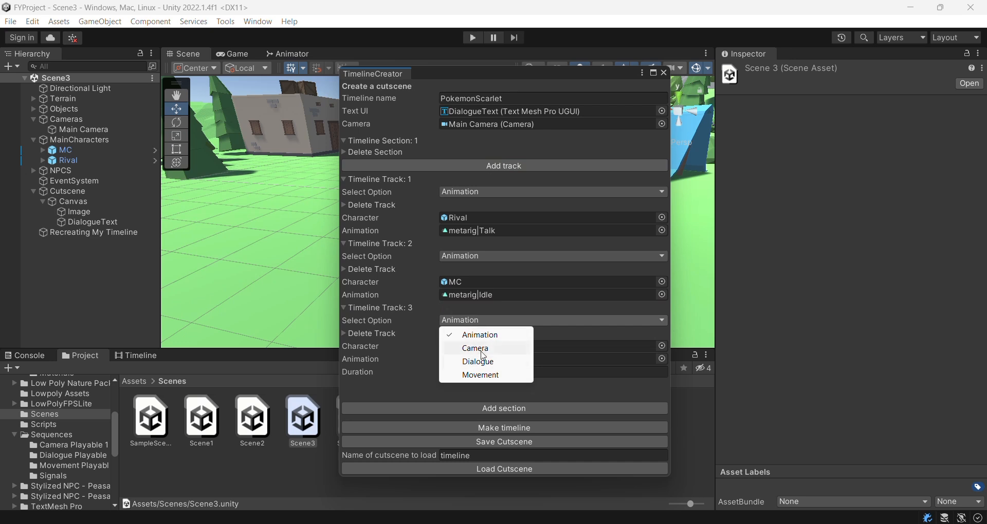
left_click(477, 347)
left_click_drag(65, 158, 486, 359)
scroll(501, 375, "down", 2)
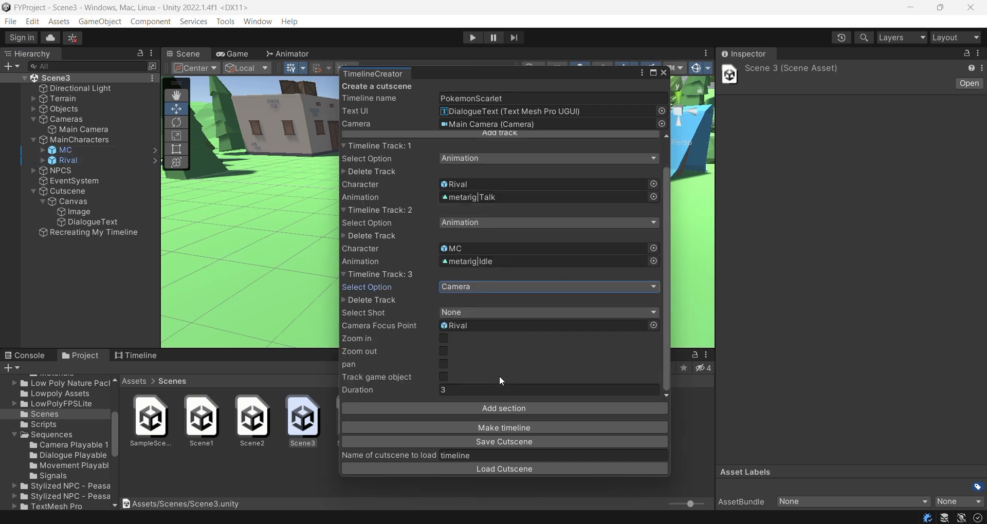
left_click(500, 313)
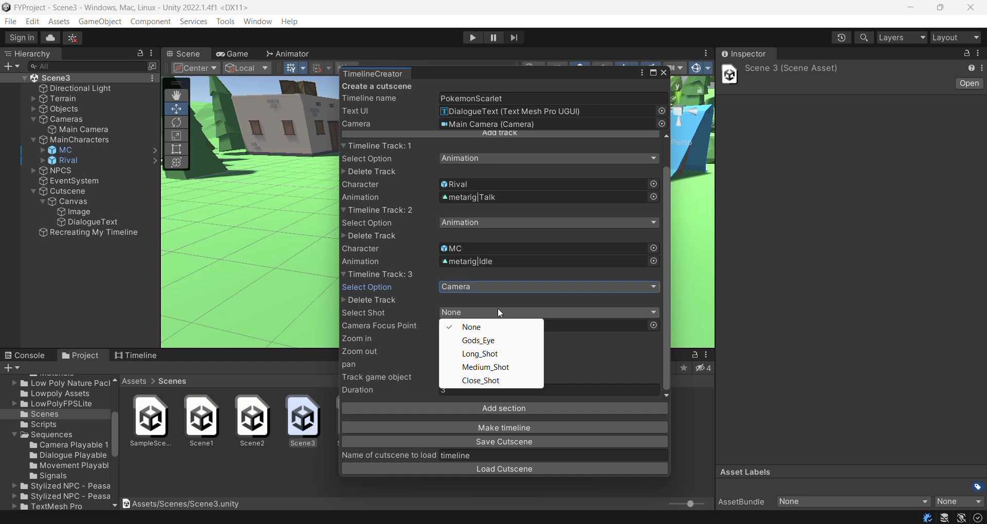
left_click(485, 367)
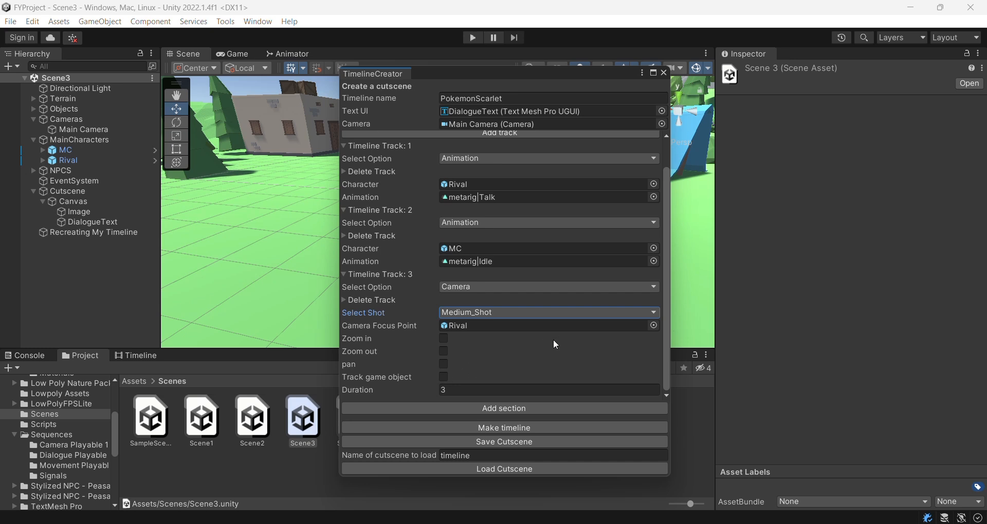
Step: Add a fourth track and set its option to Dialogue
left_click_drag(667, 260, 664, 226)
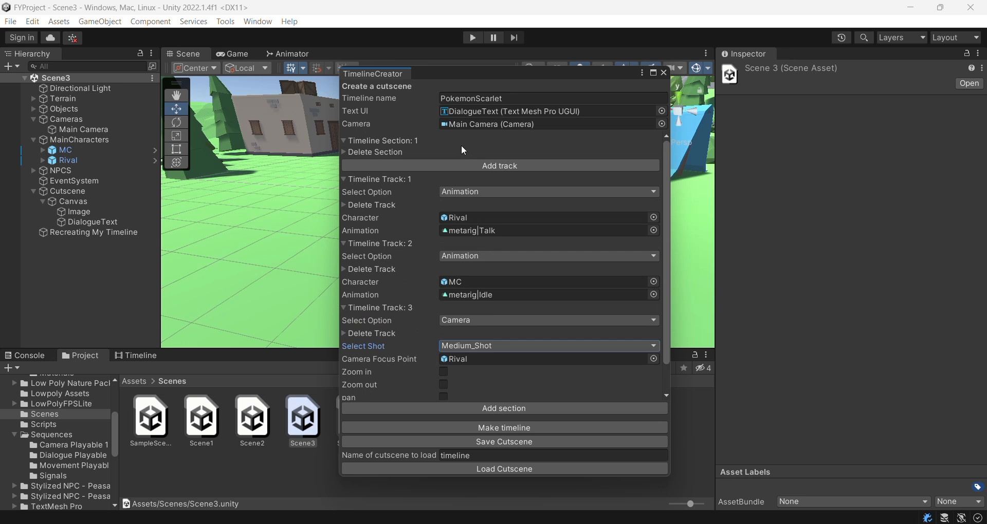
left_click(481, 166)
scroll(486, 346, "down", 5)
left_click(487, 339)
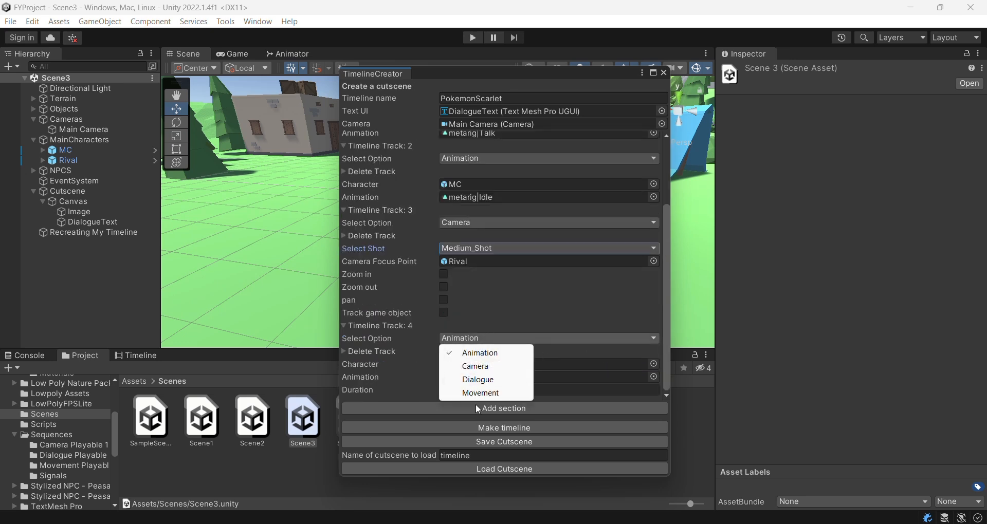
left_click(478, 380)
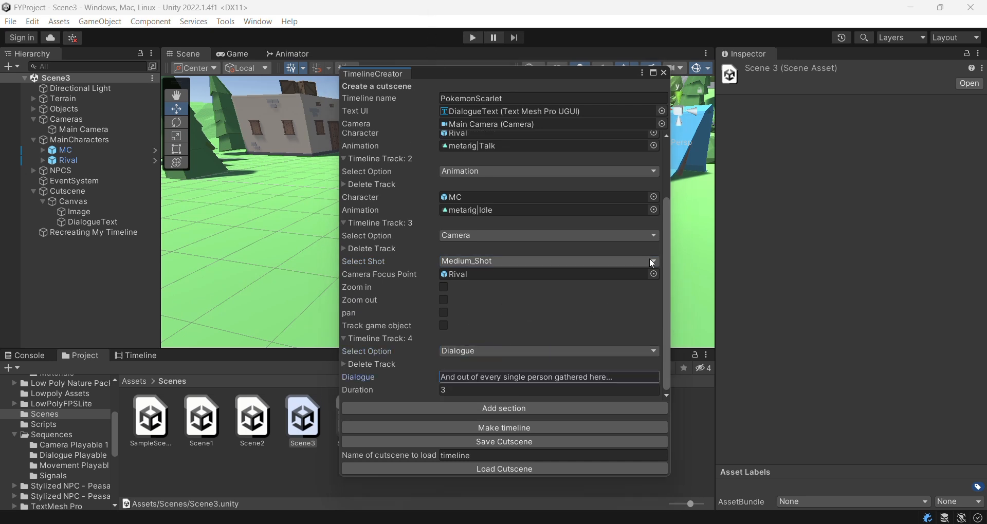
Step: Clear the cutscene-to-load name field and save the cutscene
scroll(649, 259, "up", 5)
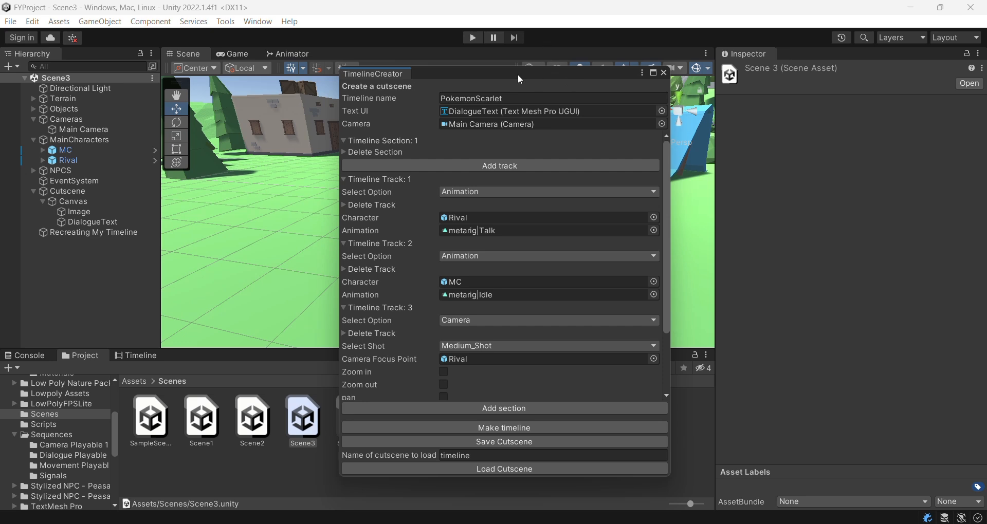
left_click_drag(520, 80, 817, 88)
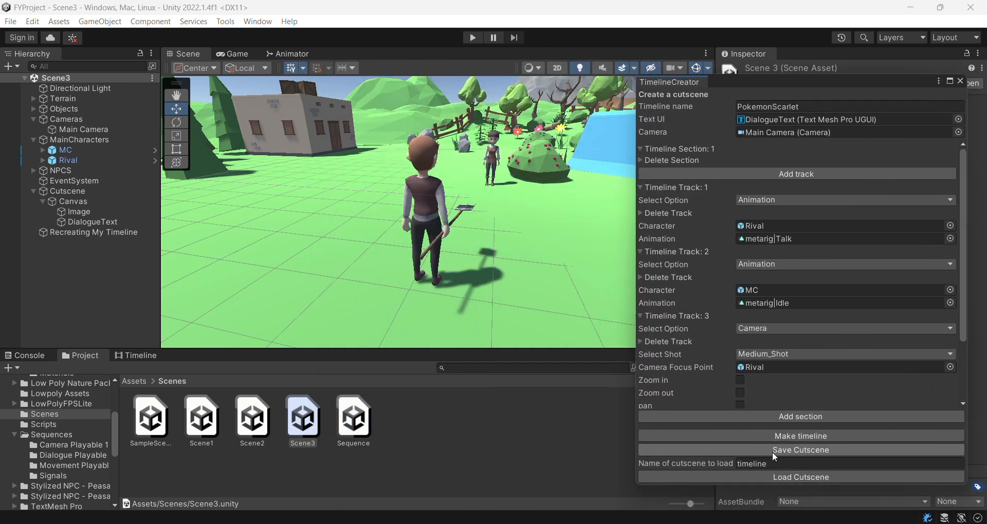
left_click(766, 464)
key("BackSpace")
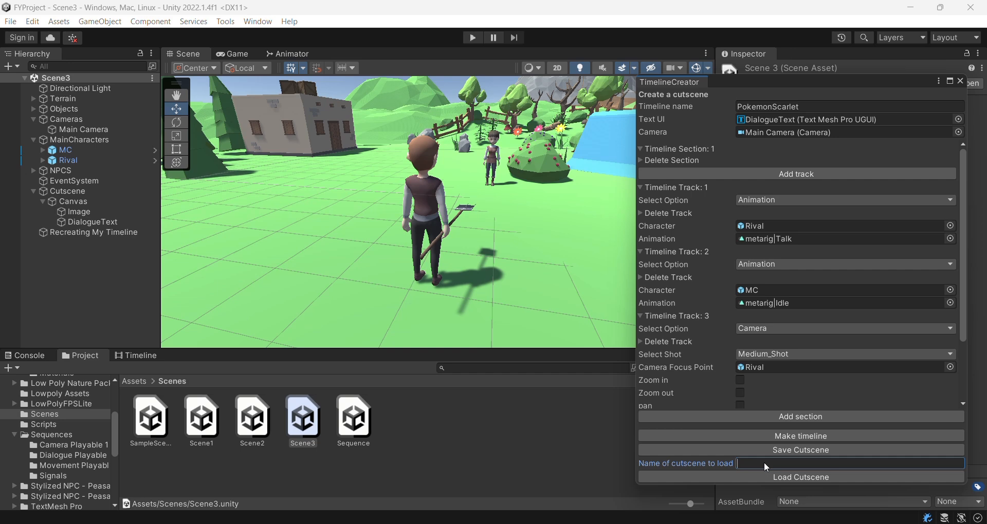
left_click(803, 449)
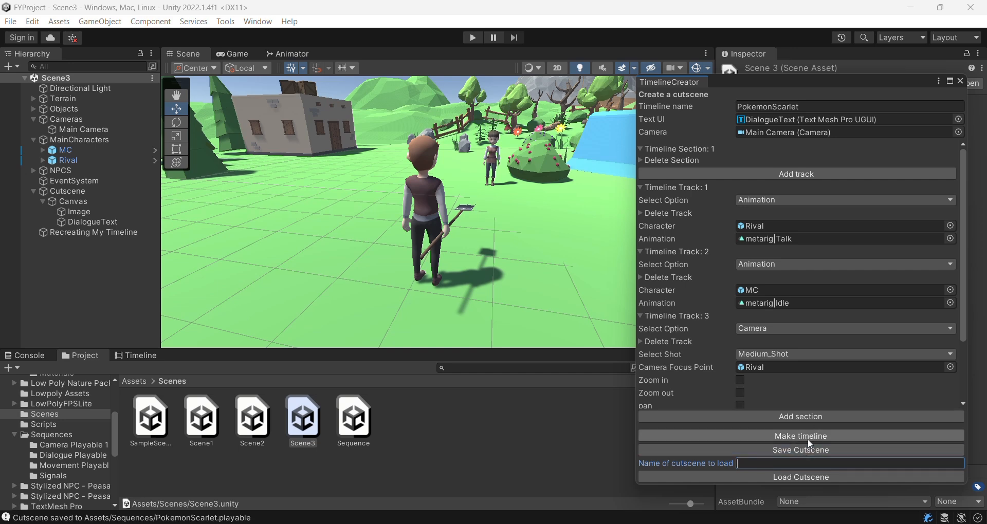
Step: Make the timeline and delete the old Recreating My Timeline object from the scene
left_click(806, 439)
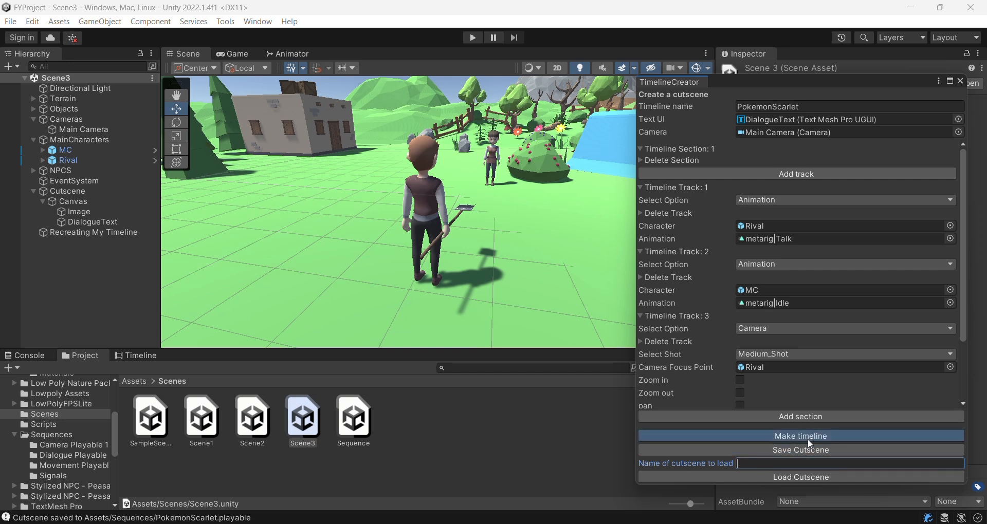
left_click(98, 233)
key("Delete")
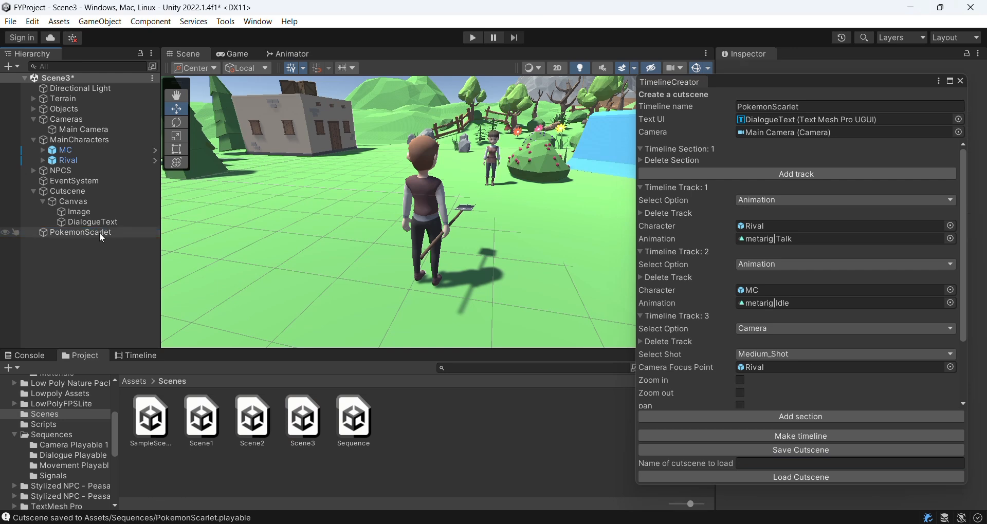
Step: Open the PokemonScarlet timeline object in the Timeline window
left_click(100, 232)
left_click(138, 355)
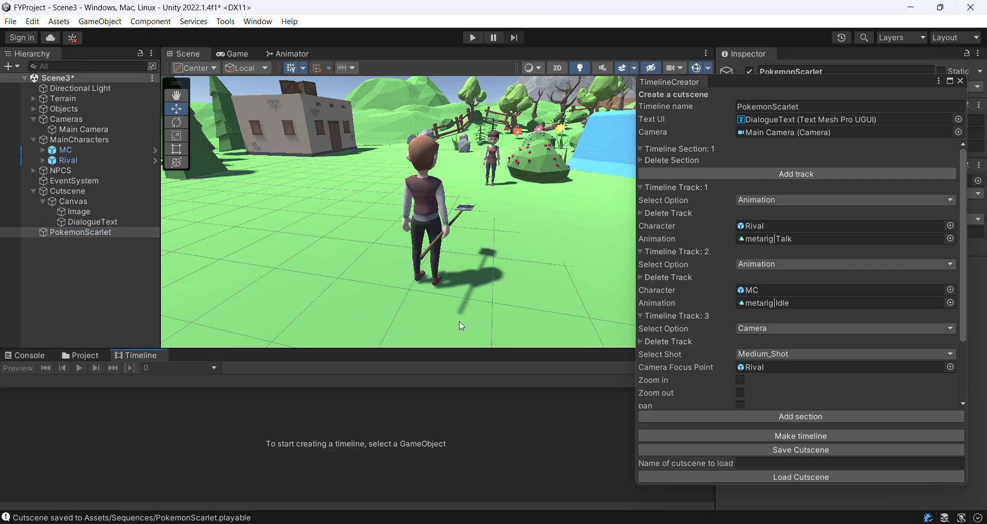
left_click(82, 213)
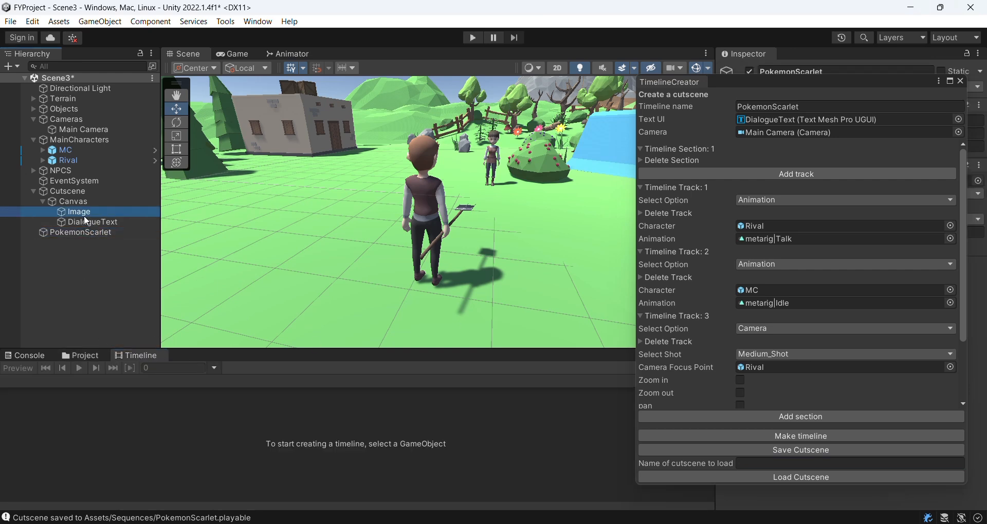
left_click(87, 233)
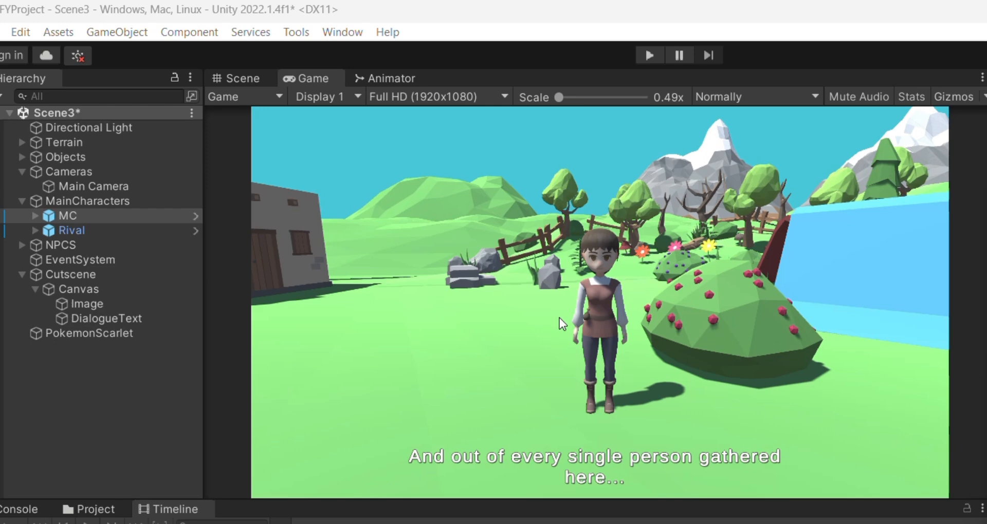
Step: Move MC closer in the Scene view and play the scene to preview the cutscene
left_click(238, 79)
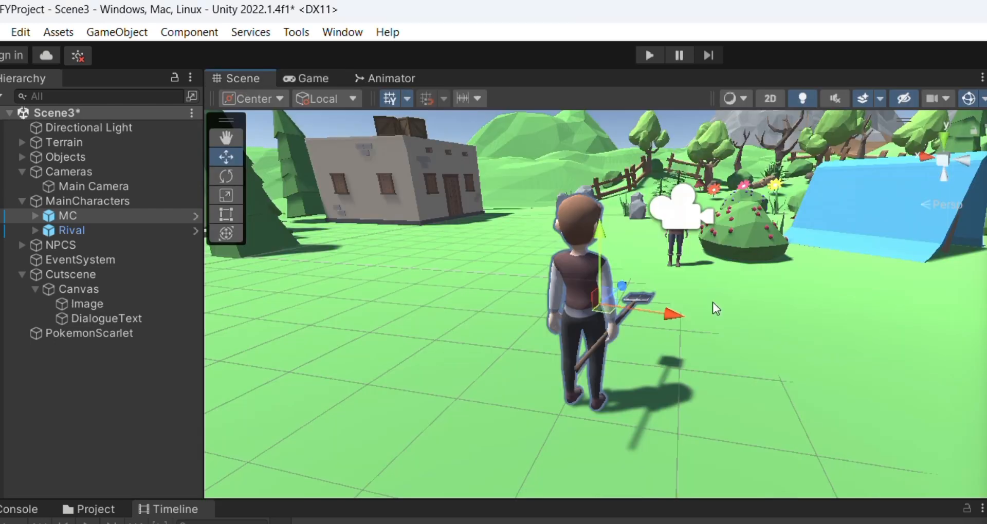
left_click_drag(634, 282, 678, 245)
left_click(297, 74)
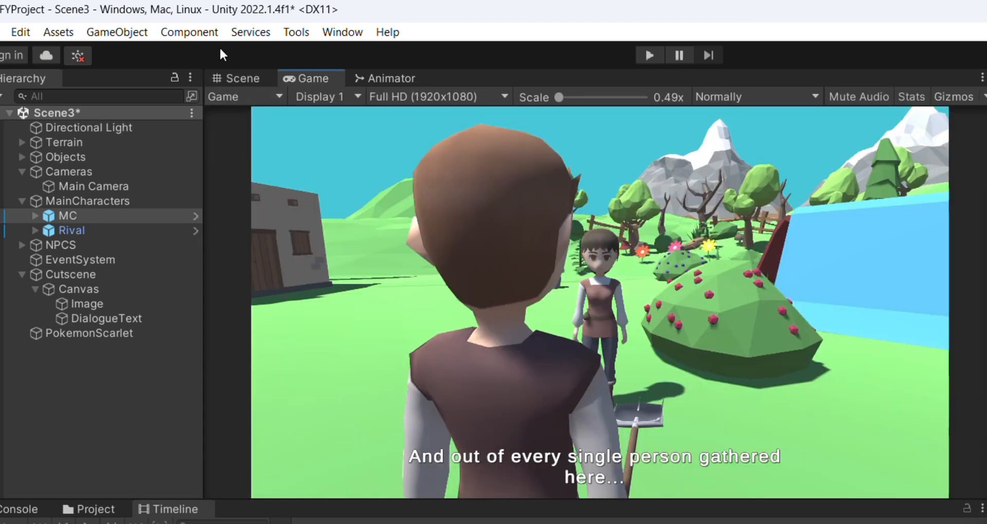
left_click(241, 77)
key("ctrl+p")
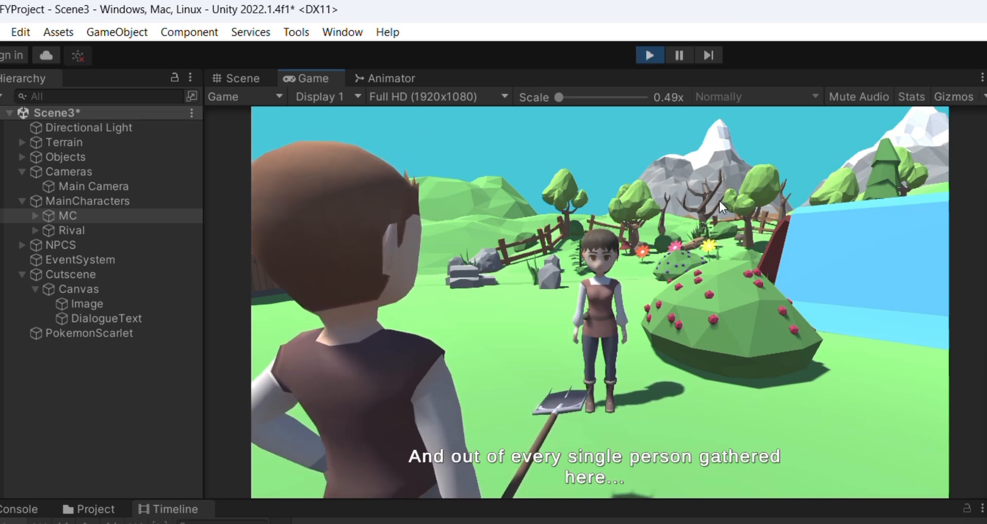
left_click(649, 55)
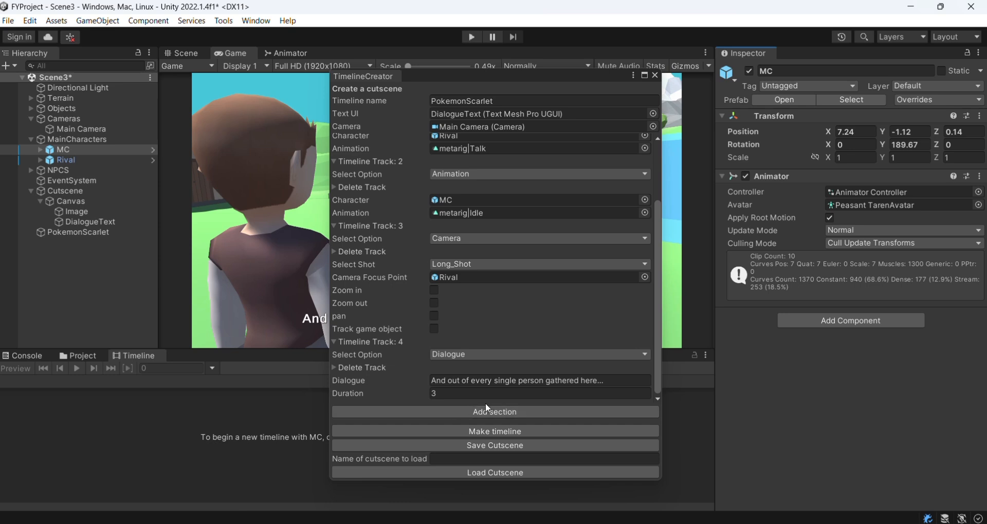
Step: Add a second timeline section and collapse the first section
left_click(491, 411)
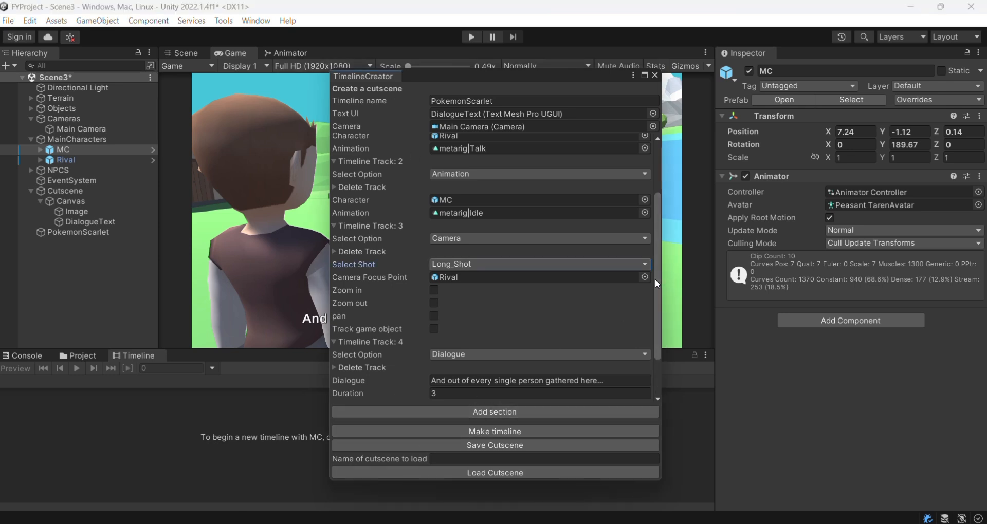
scroll(656, 282, "up", 3)
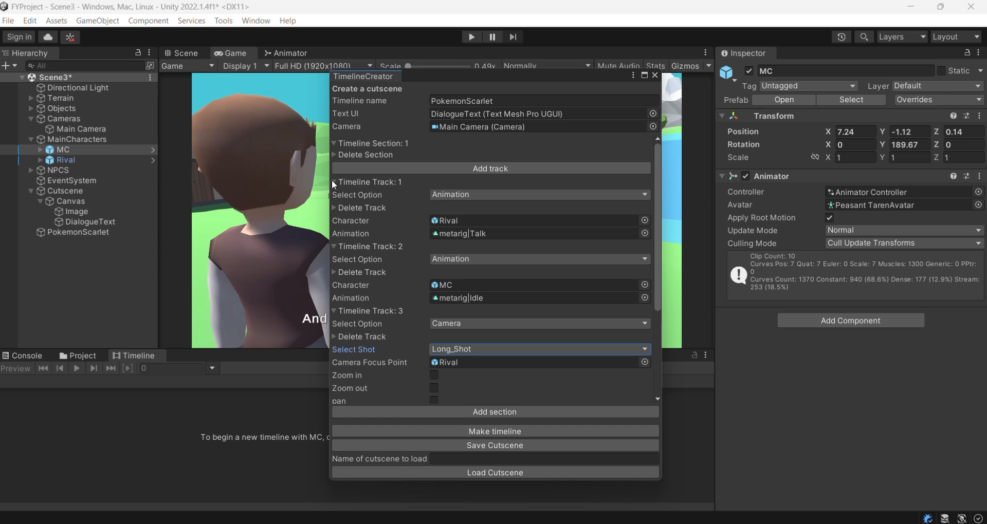
left_click(335, 143)
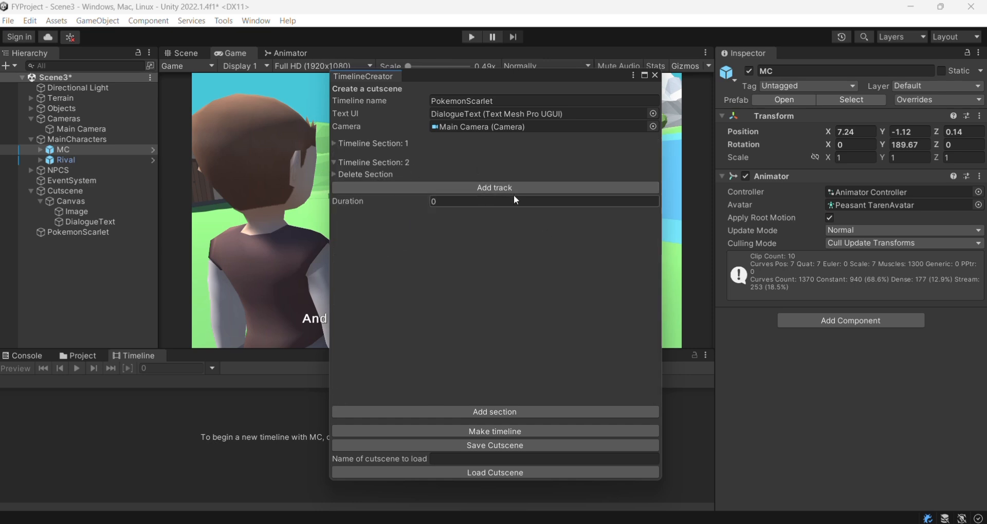
Step: Add a Movement track to the second section with MC as the character to move
left_click(480, 183)
left_click(472, 215)
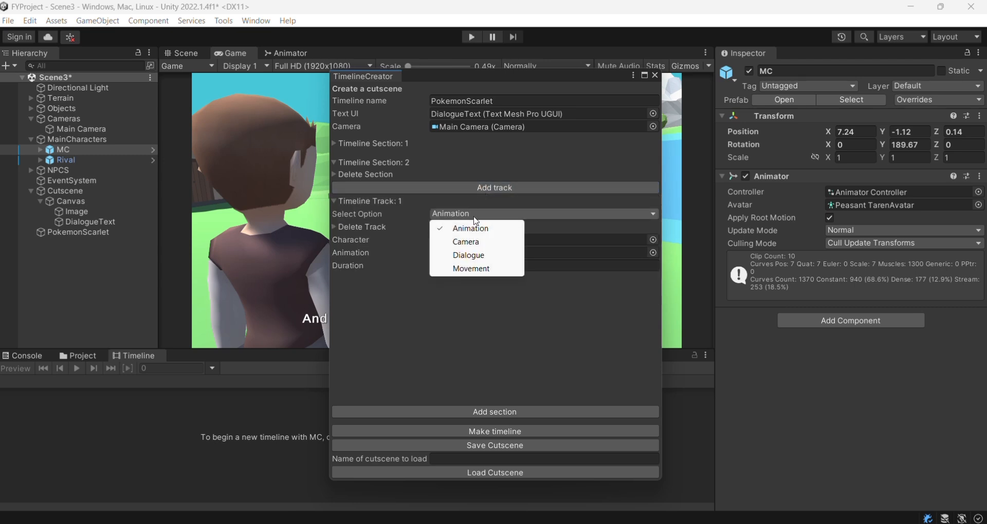
left_click(488, 270)
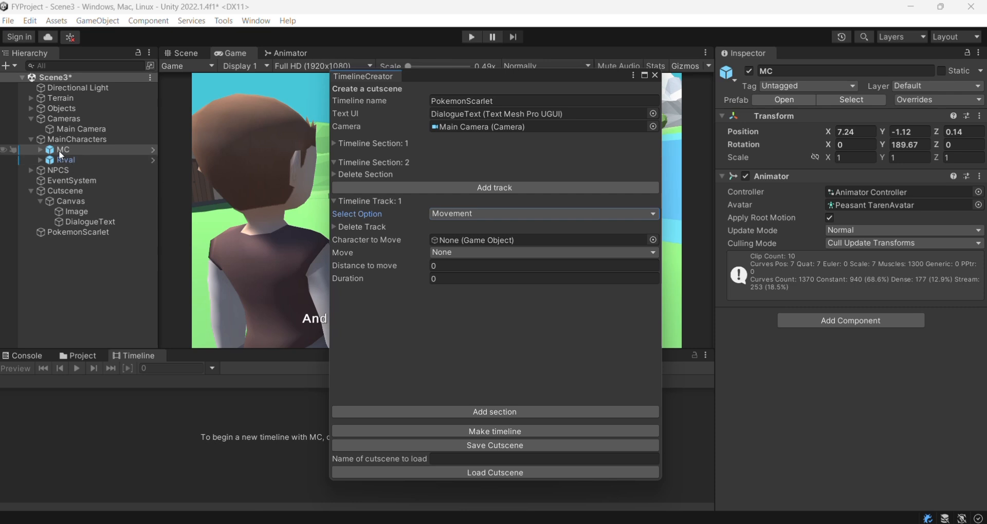
left_click_drag(58, 150, 462, 241)
left_click(486, 251)
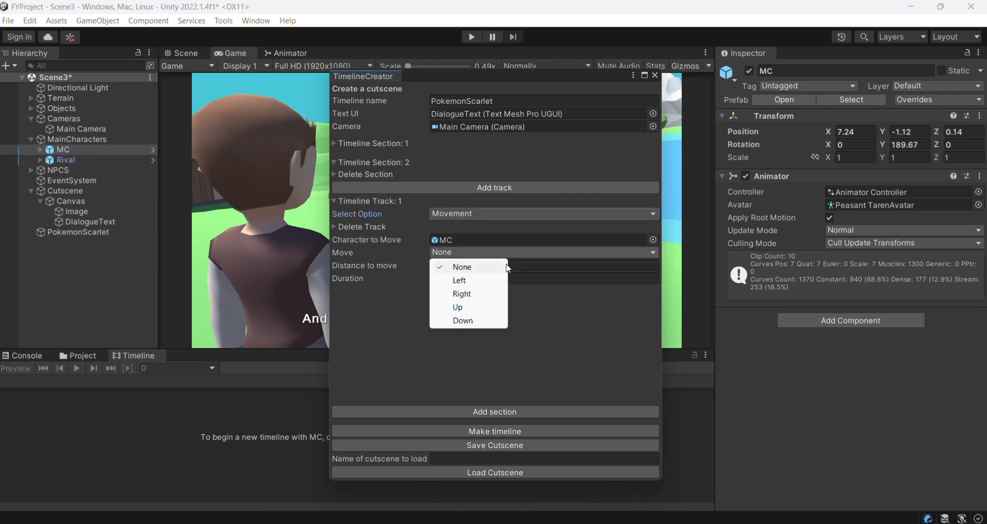
left_click(478, 267)
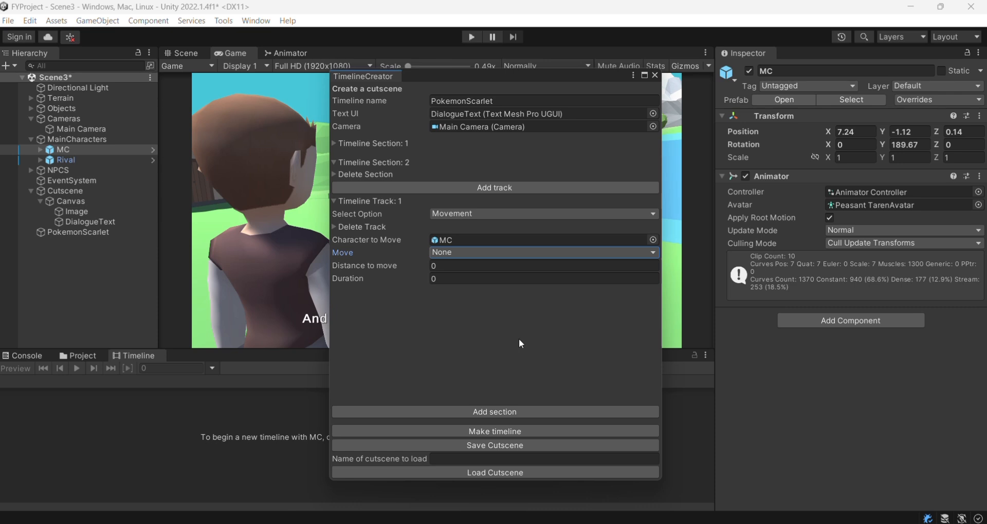
left_click(467, 215)
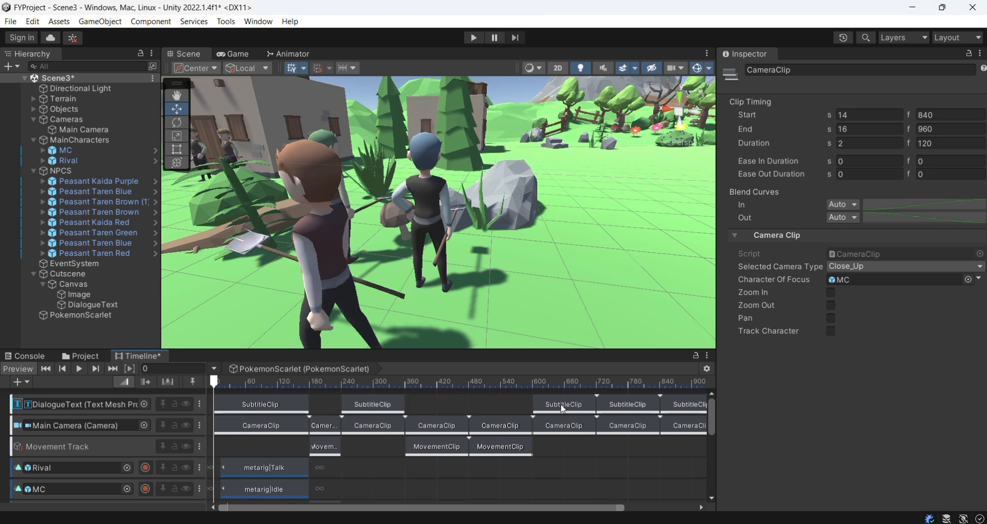
Step: Add a Camera Track to the new PokemonScarlet (1) timeline
left_click_drag(711, 411, 712, 383)
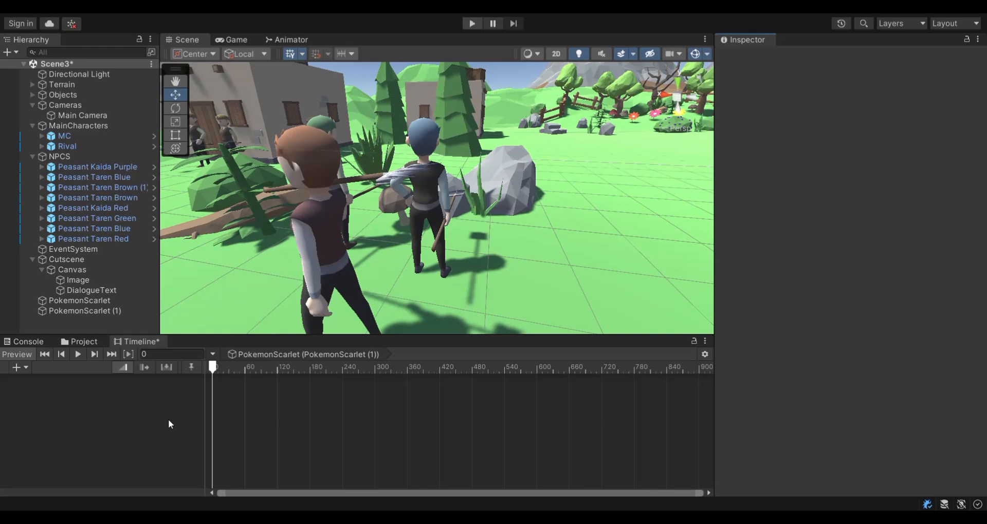
right_click(109, 398)
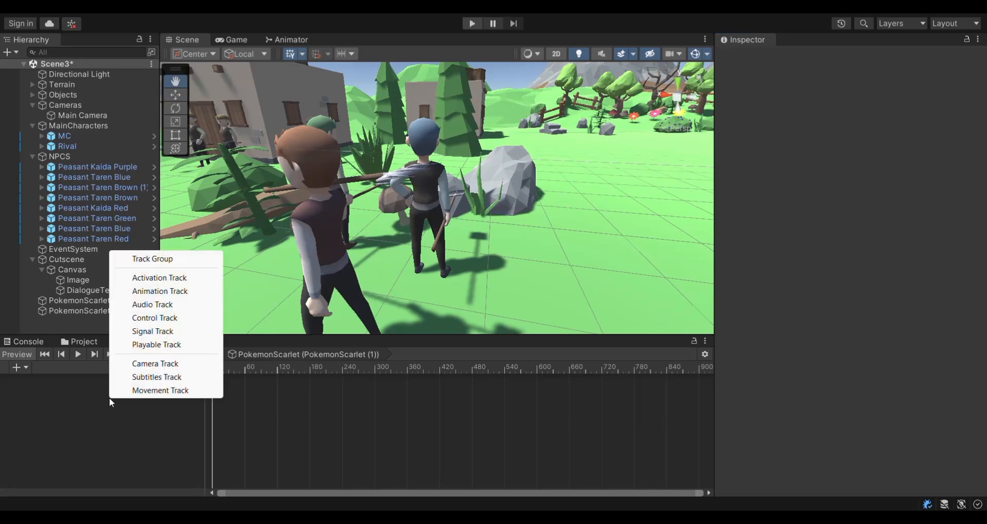
left_click(170, 364)
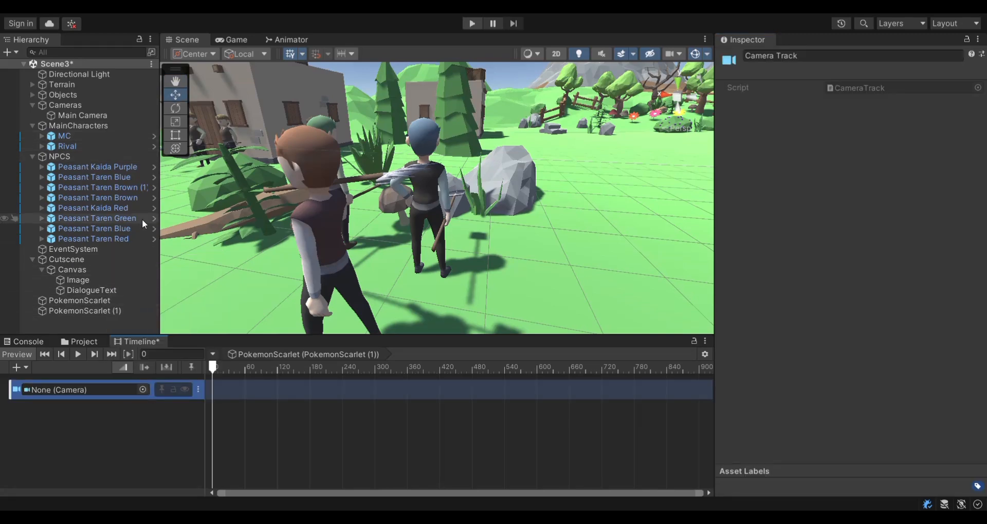
Step: Bind the camera track to Main Camera and add a camera clip starting at frame 16
left_click_drag(83, 114, 80, 391)
right_click(266, 396)
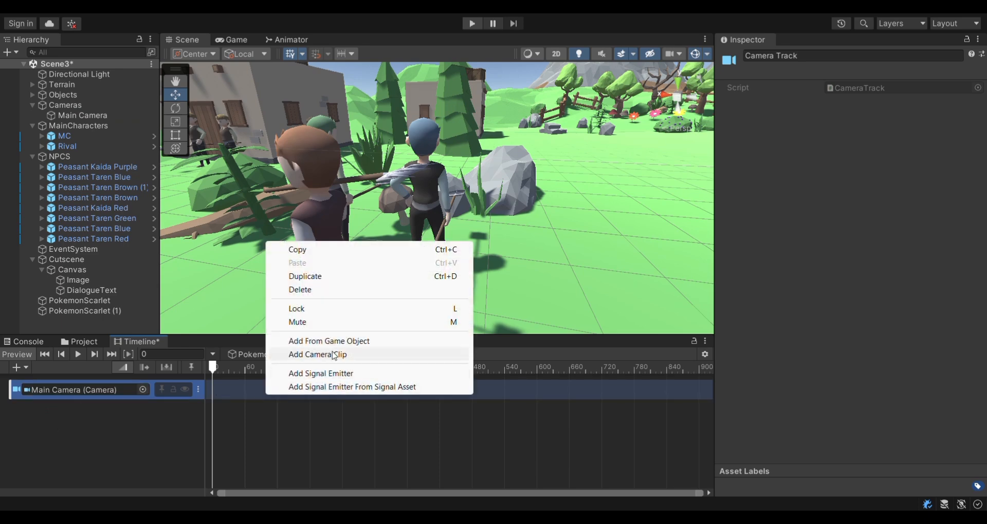
left_click(334, 355)
left_click_drag(342, 391, 297, 391)
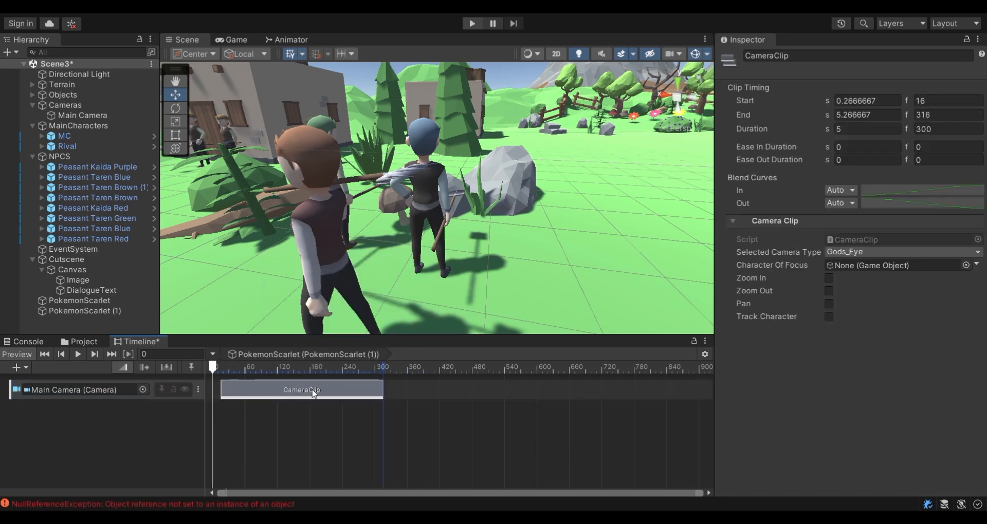
Step: Set the camera clip's Character Of Focus to MC, keeping the Gods_Eye camera type
left_click(876, 251)
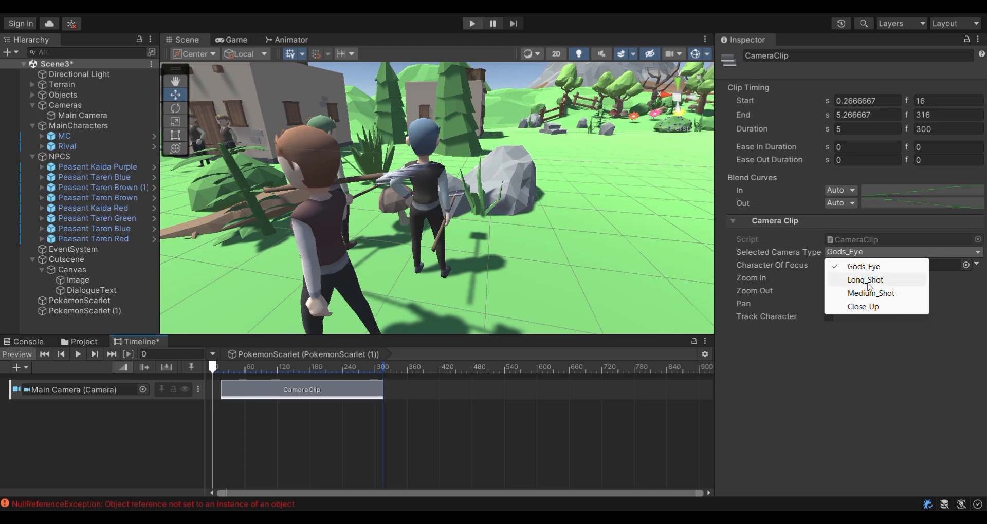
left_click(871, 367)
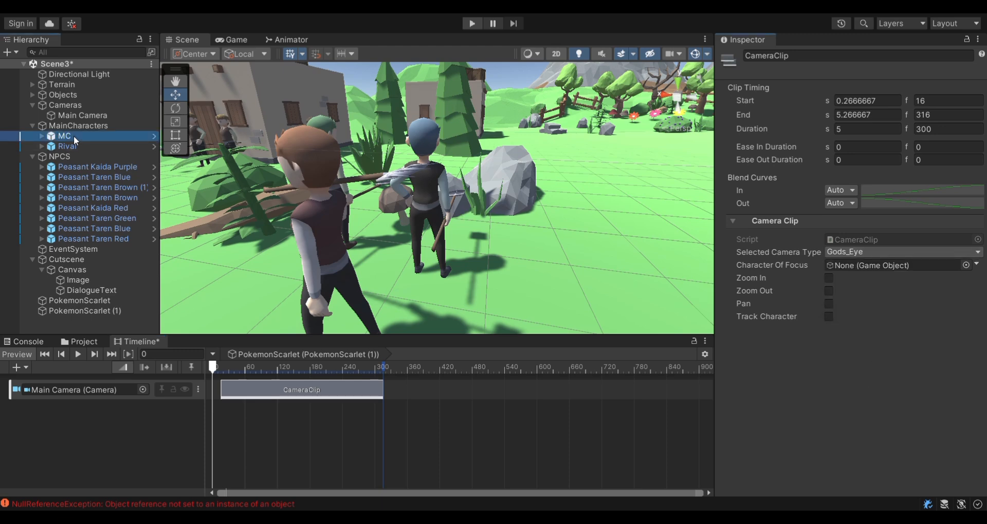
left_click_drag(73, 135, 878, 270)
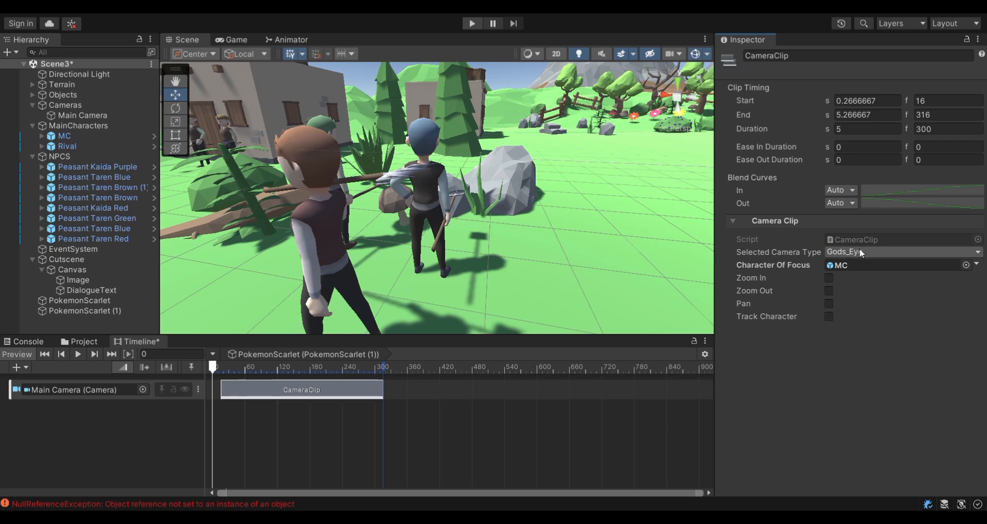
Step: Add a Subtitles Track to the timeline and bind it to DialogueText
right_click(77, 417)
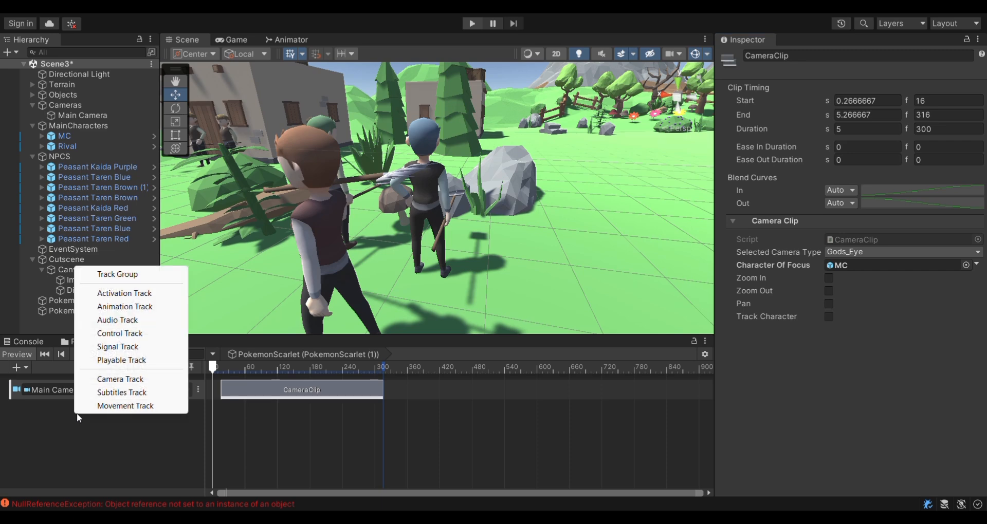
left_click(123, 393)
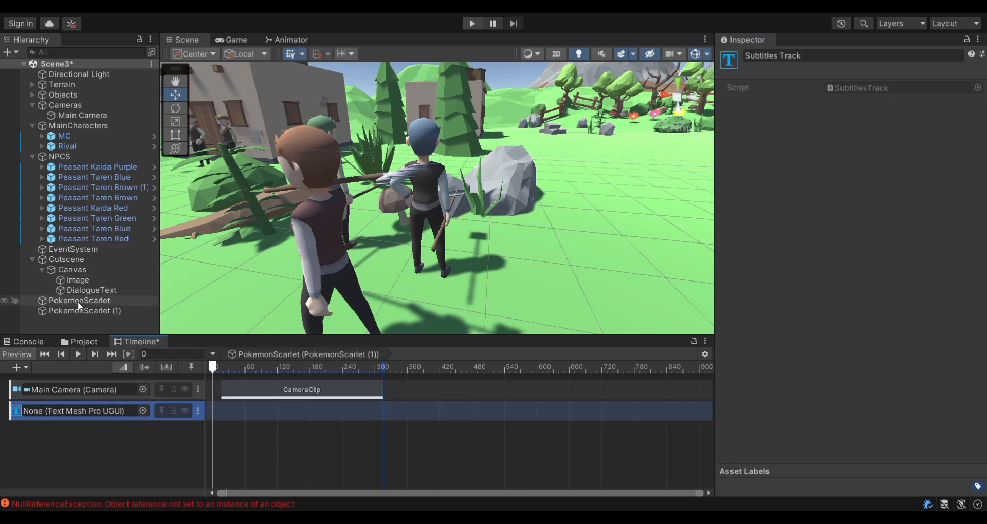
left_click_drag(88, 290, 128, 412)
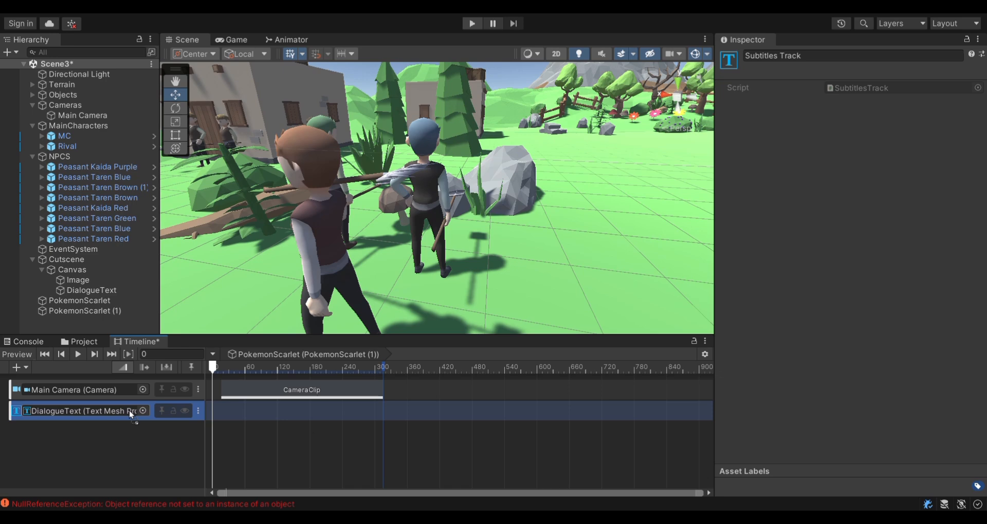
Step: Add a subtitle clip aligned with the camera clip and set its subtitle text to "Hello"
right_click(348, 420)
left_click(412, 381)
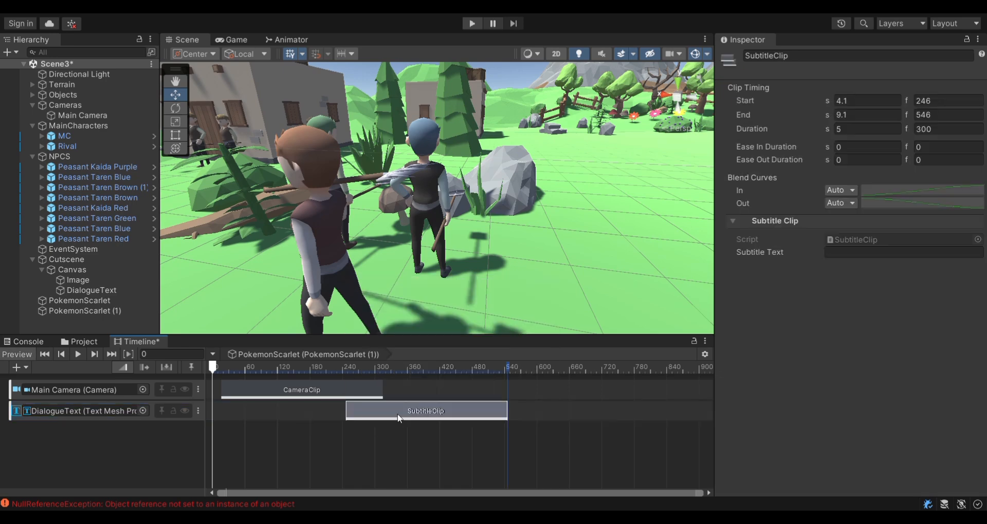
left_click_drag(396, 414, 272, 414)
left_click(866, 252)
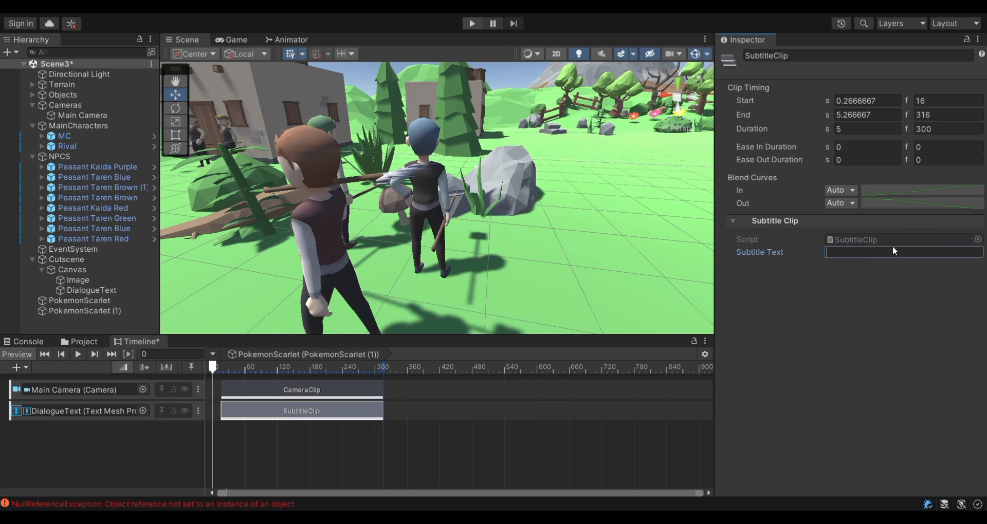
type("Hello")
Step: Add a Movement Track with a movement clip aligned to start at frame 16
right_click(89, 456)
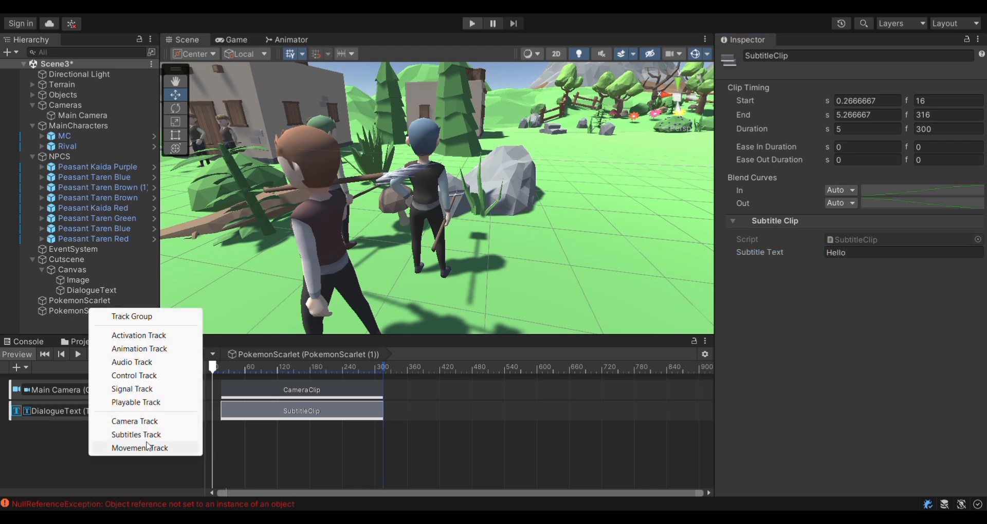
left_click(102, 448)
right_click(282, 430)
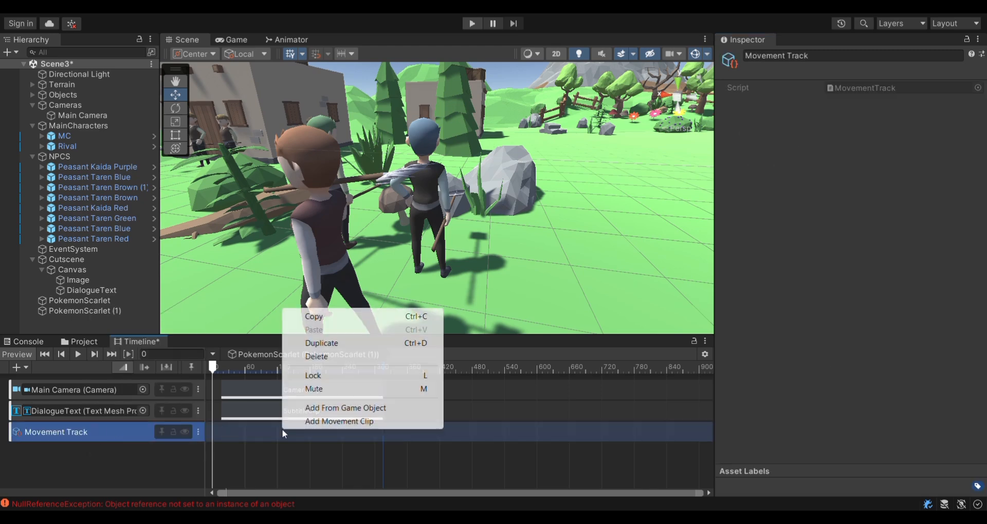
left_click(349, 424)
left_click_drag(333, 435, 272, 435)
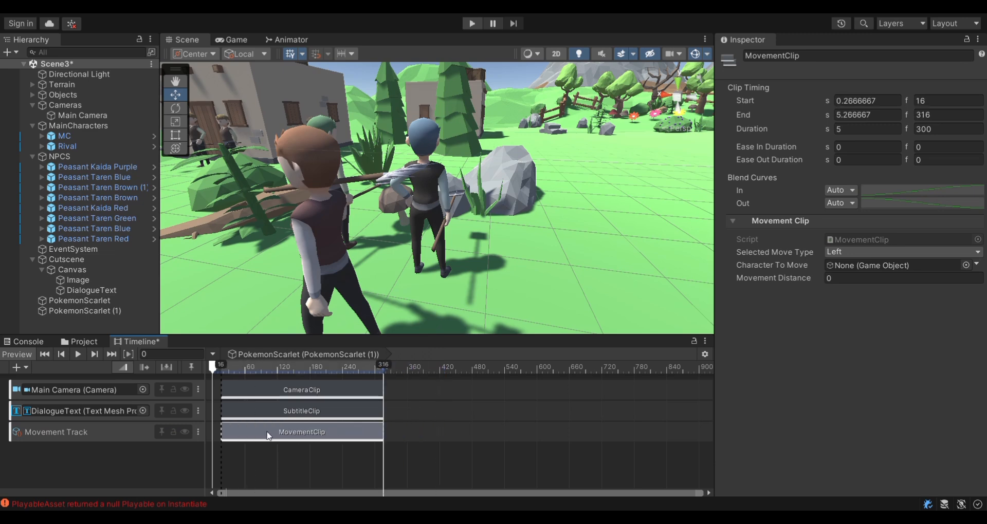
Step: Check the movement clip's move type and character options and open its Movement Distance for editing
left_click(869, 252)
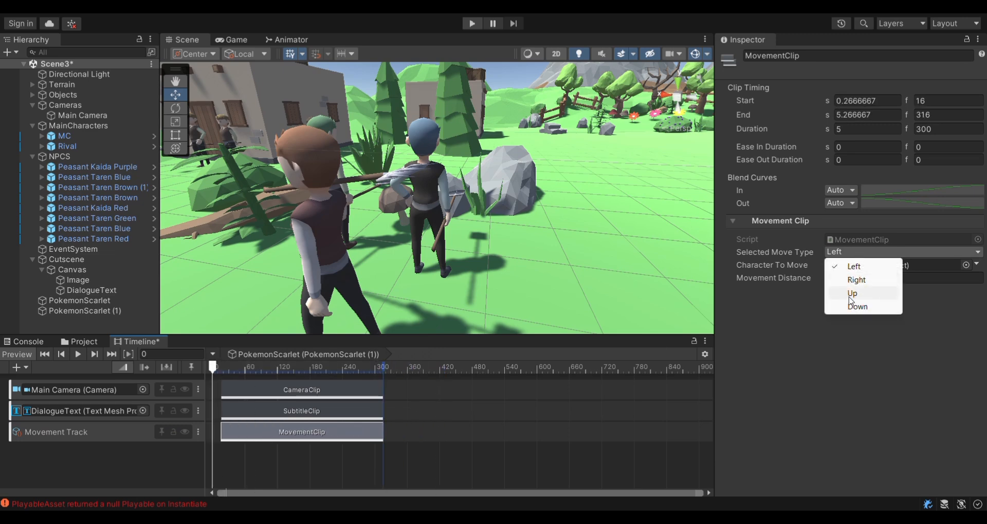
left_click(856, 354)
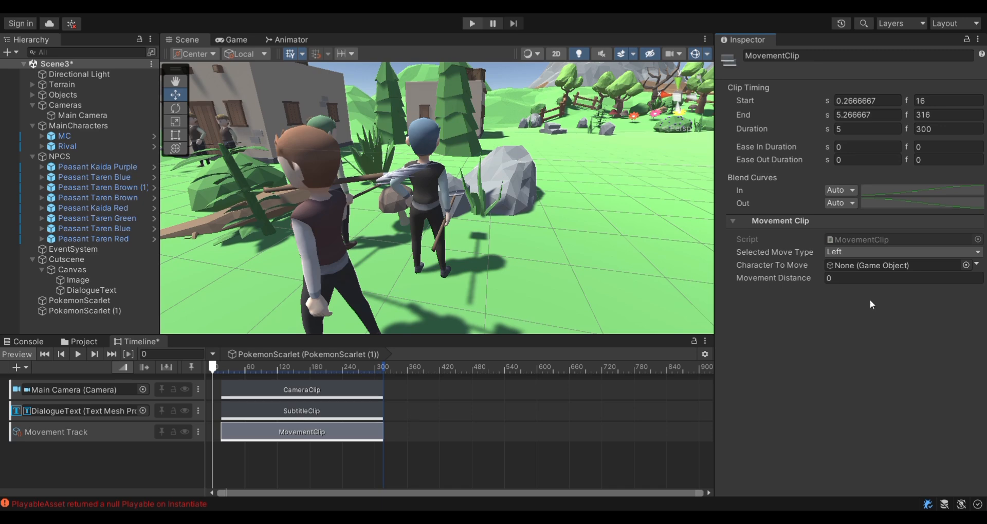
left_click(965, 265)
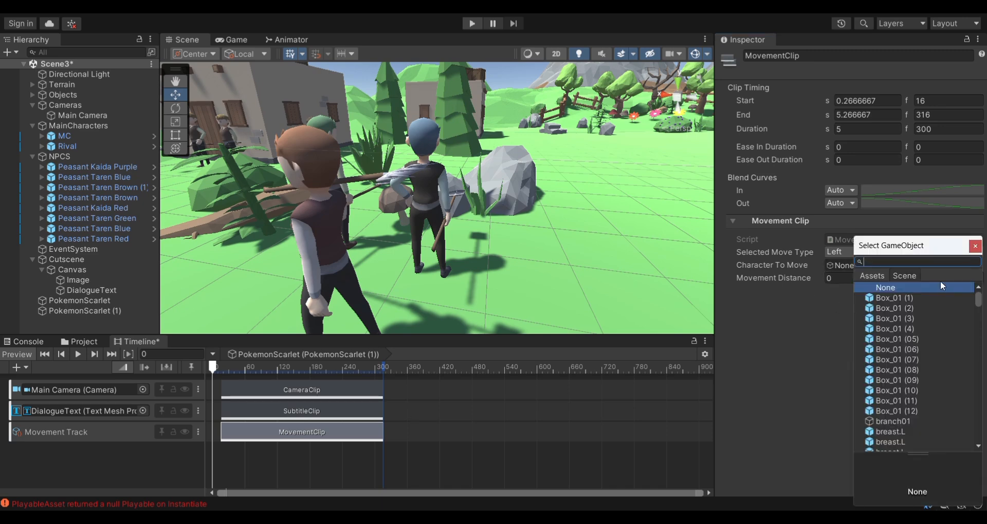
left_click(975, 245)
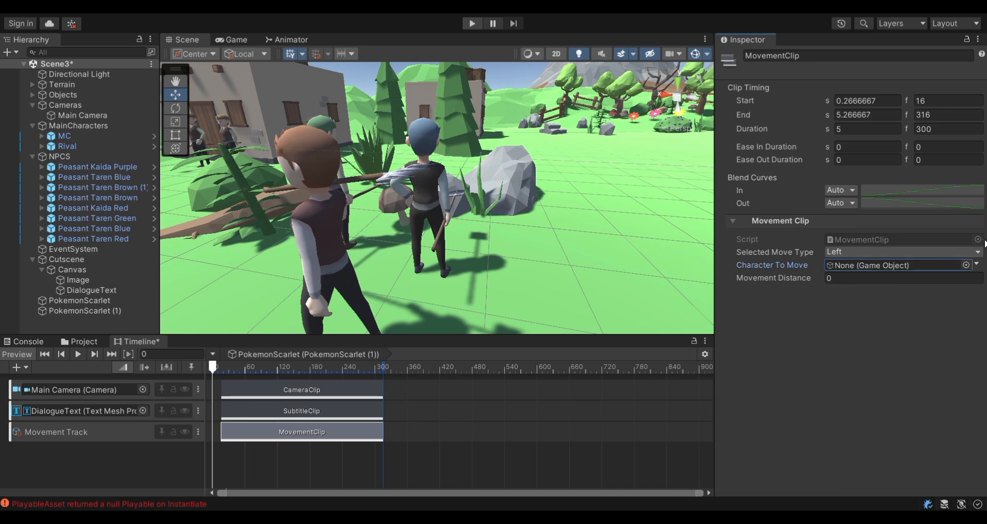
left_click(867, 278)
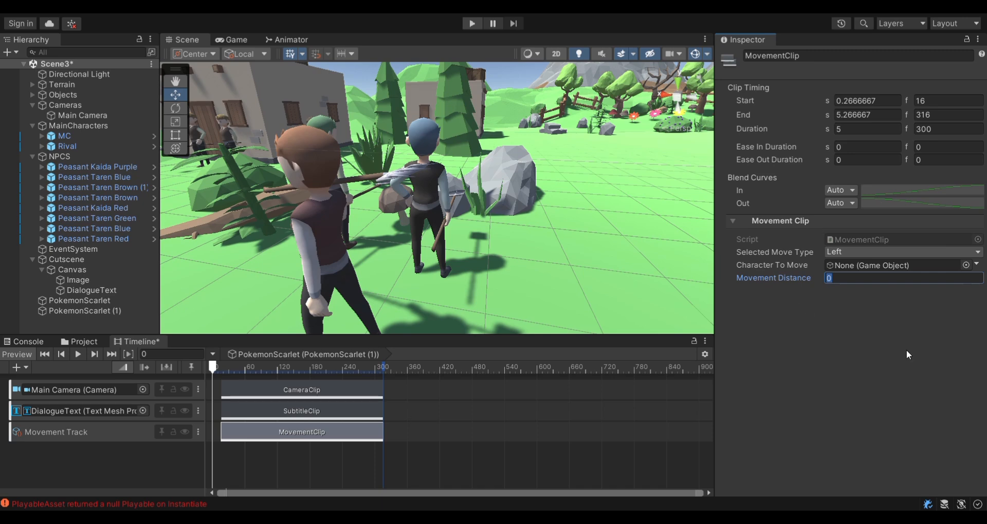